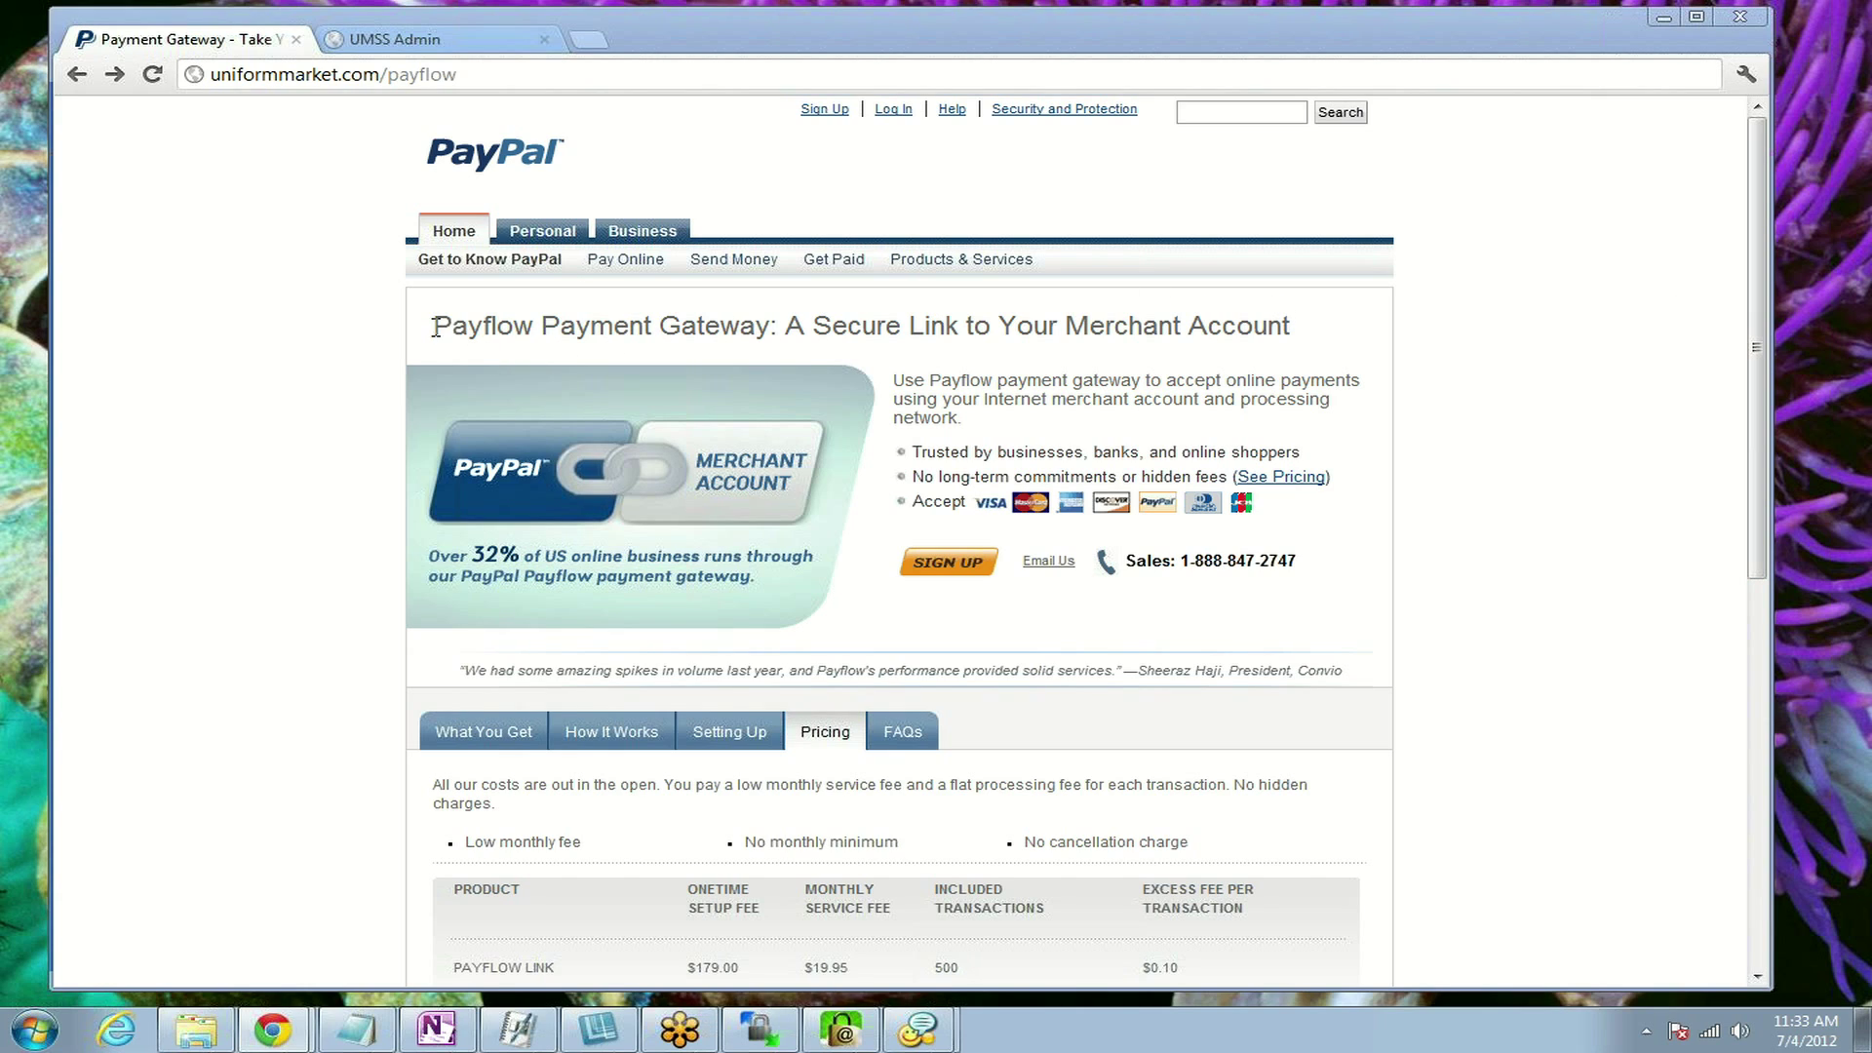
Step: Highlight the Payflow Payment heading and the page's web address on PayPal
left_click_drag(436, 325, 648, 338)
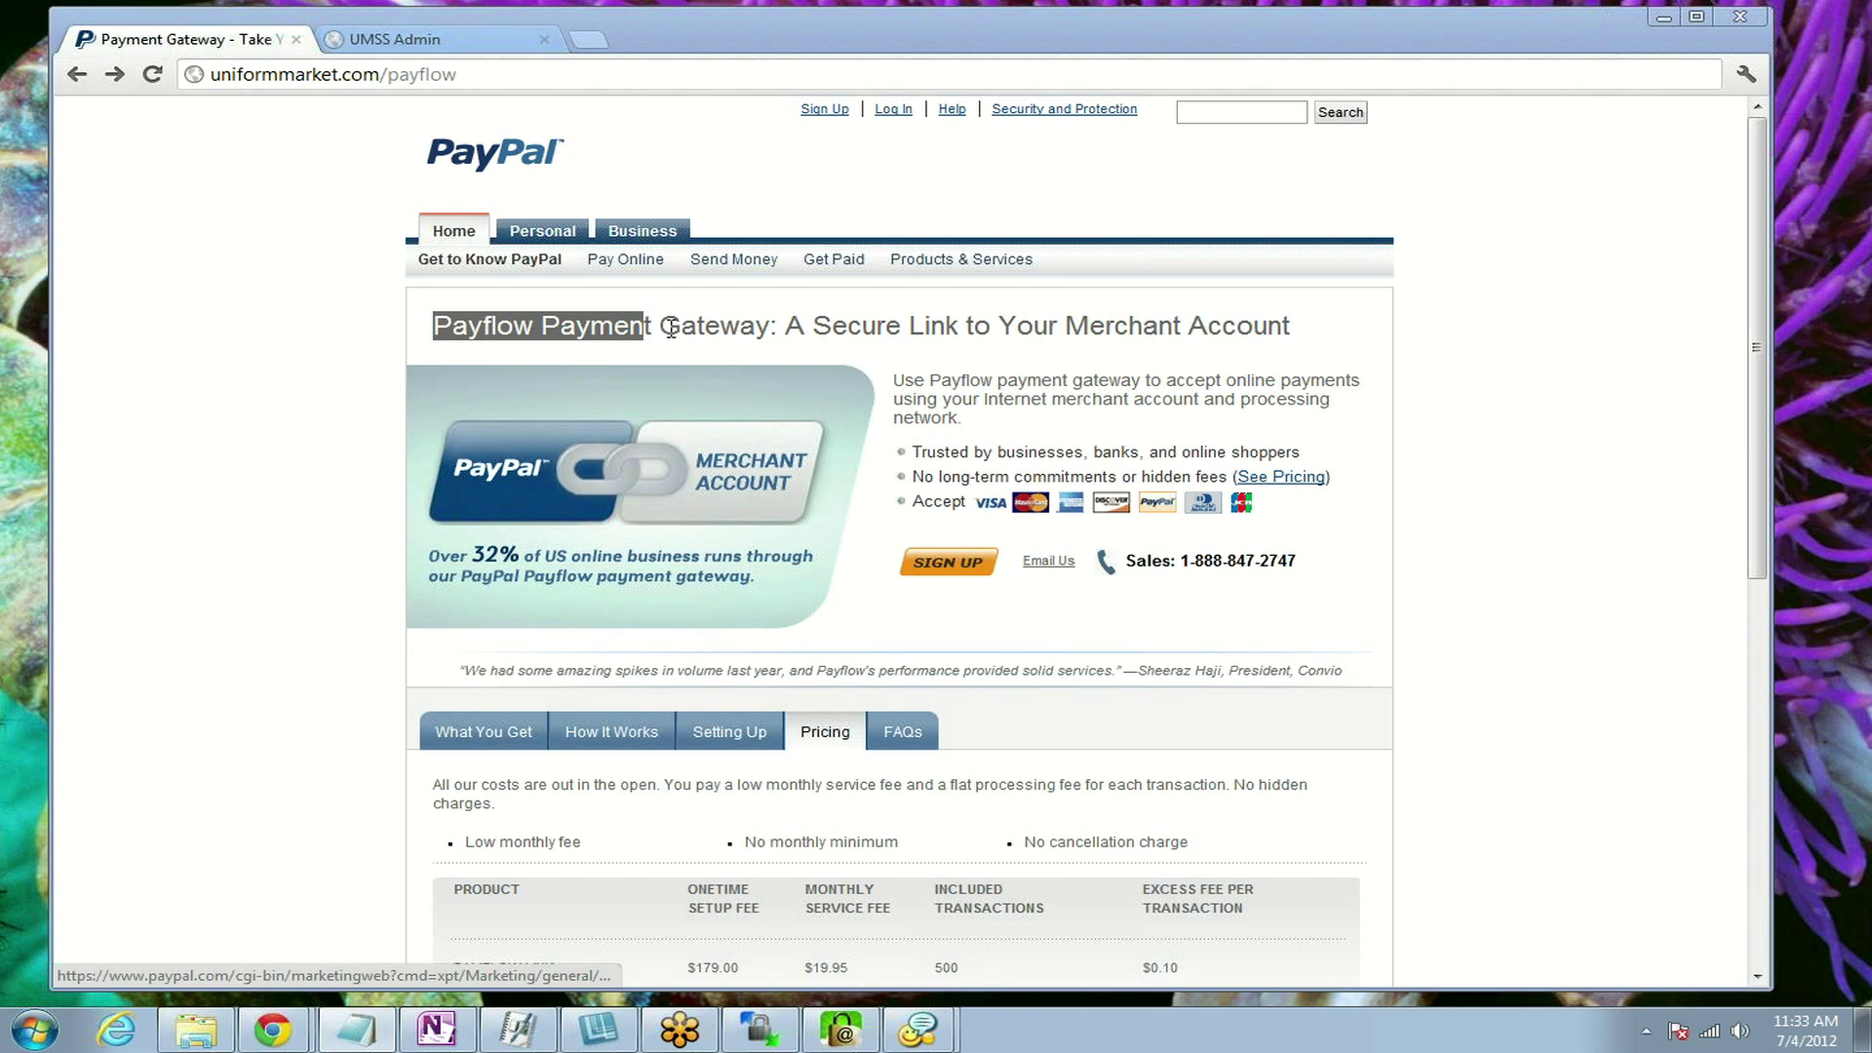
left_click(546, 185)
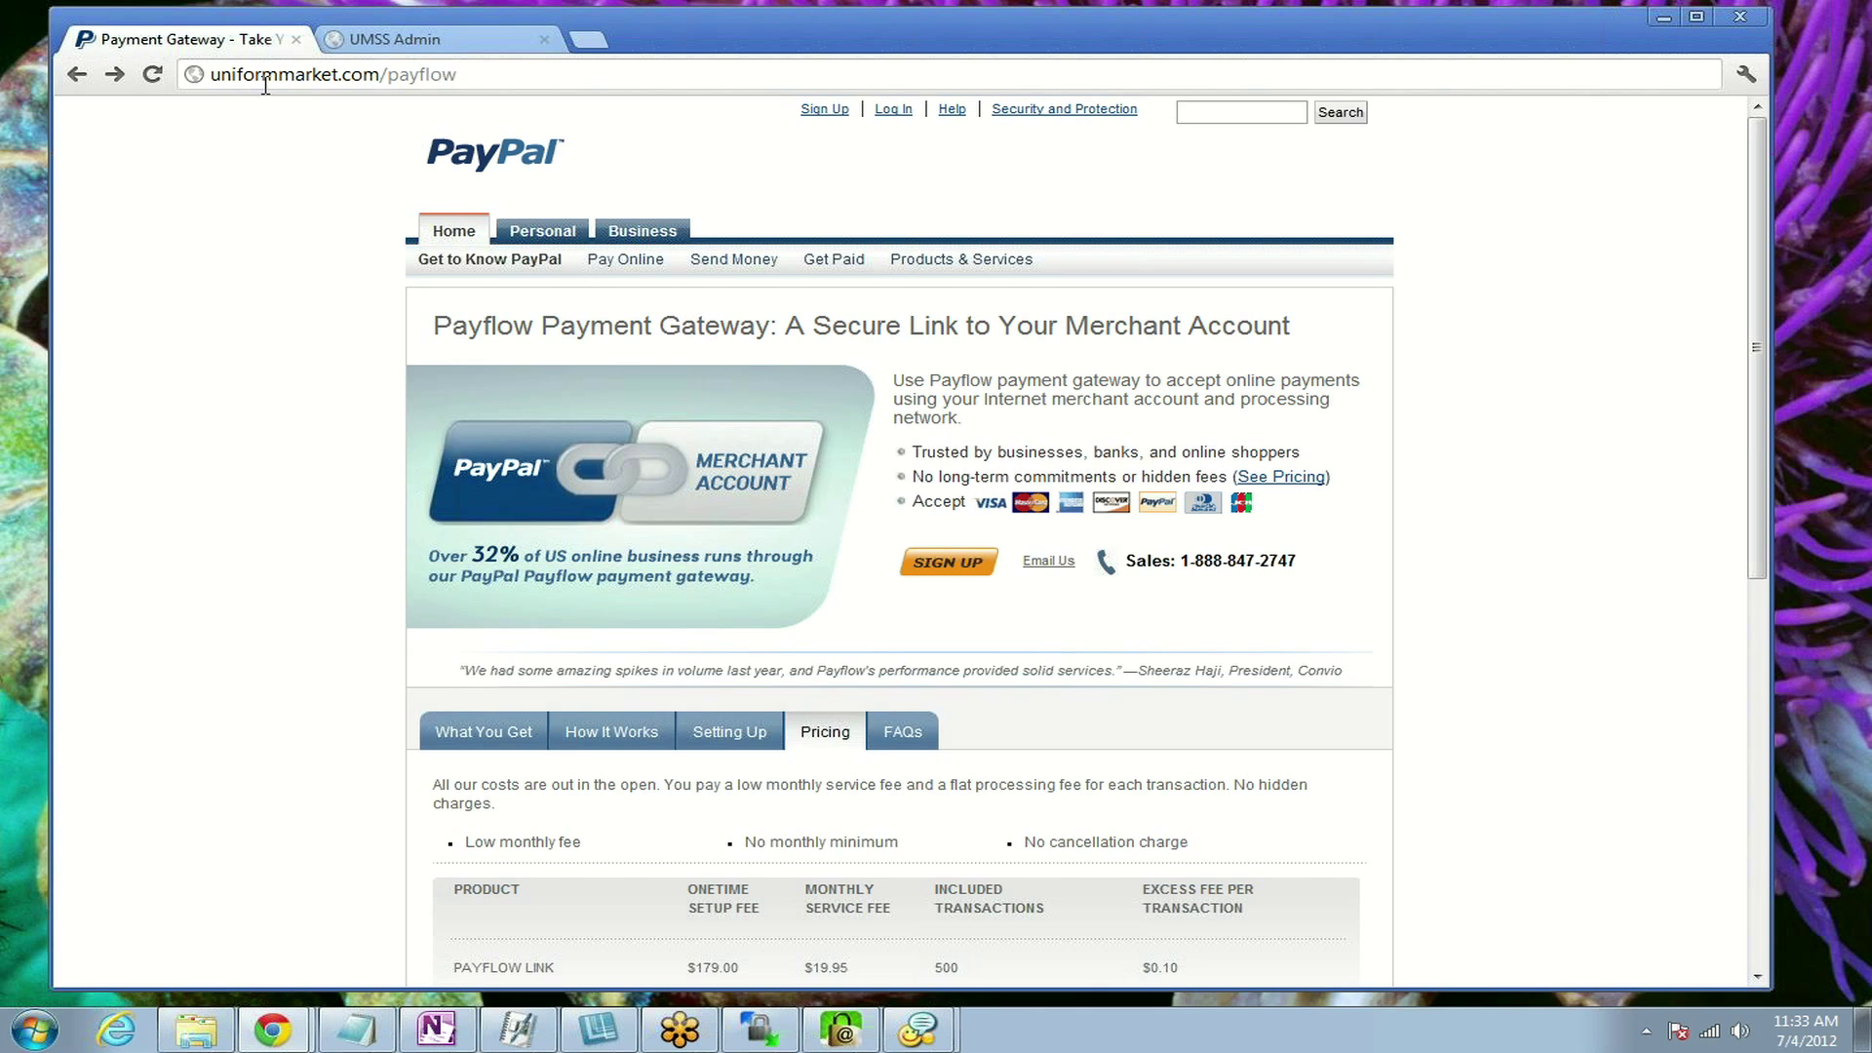
left_click_drag(458, 74, 210, 76)
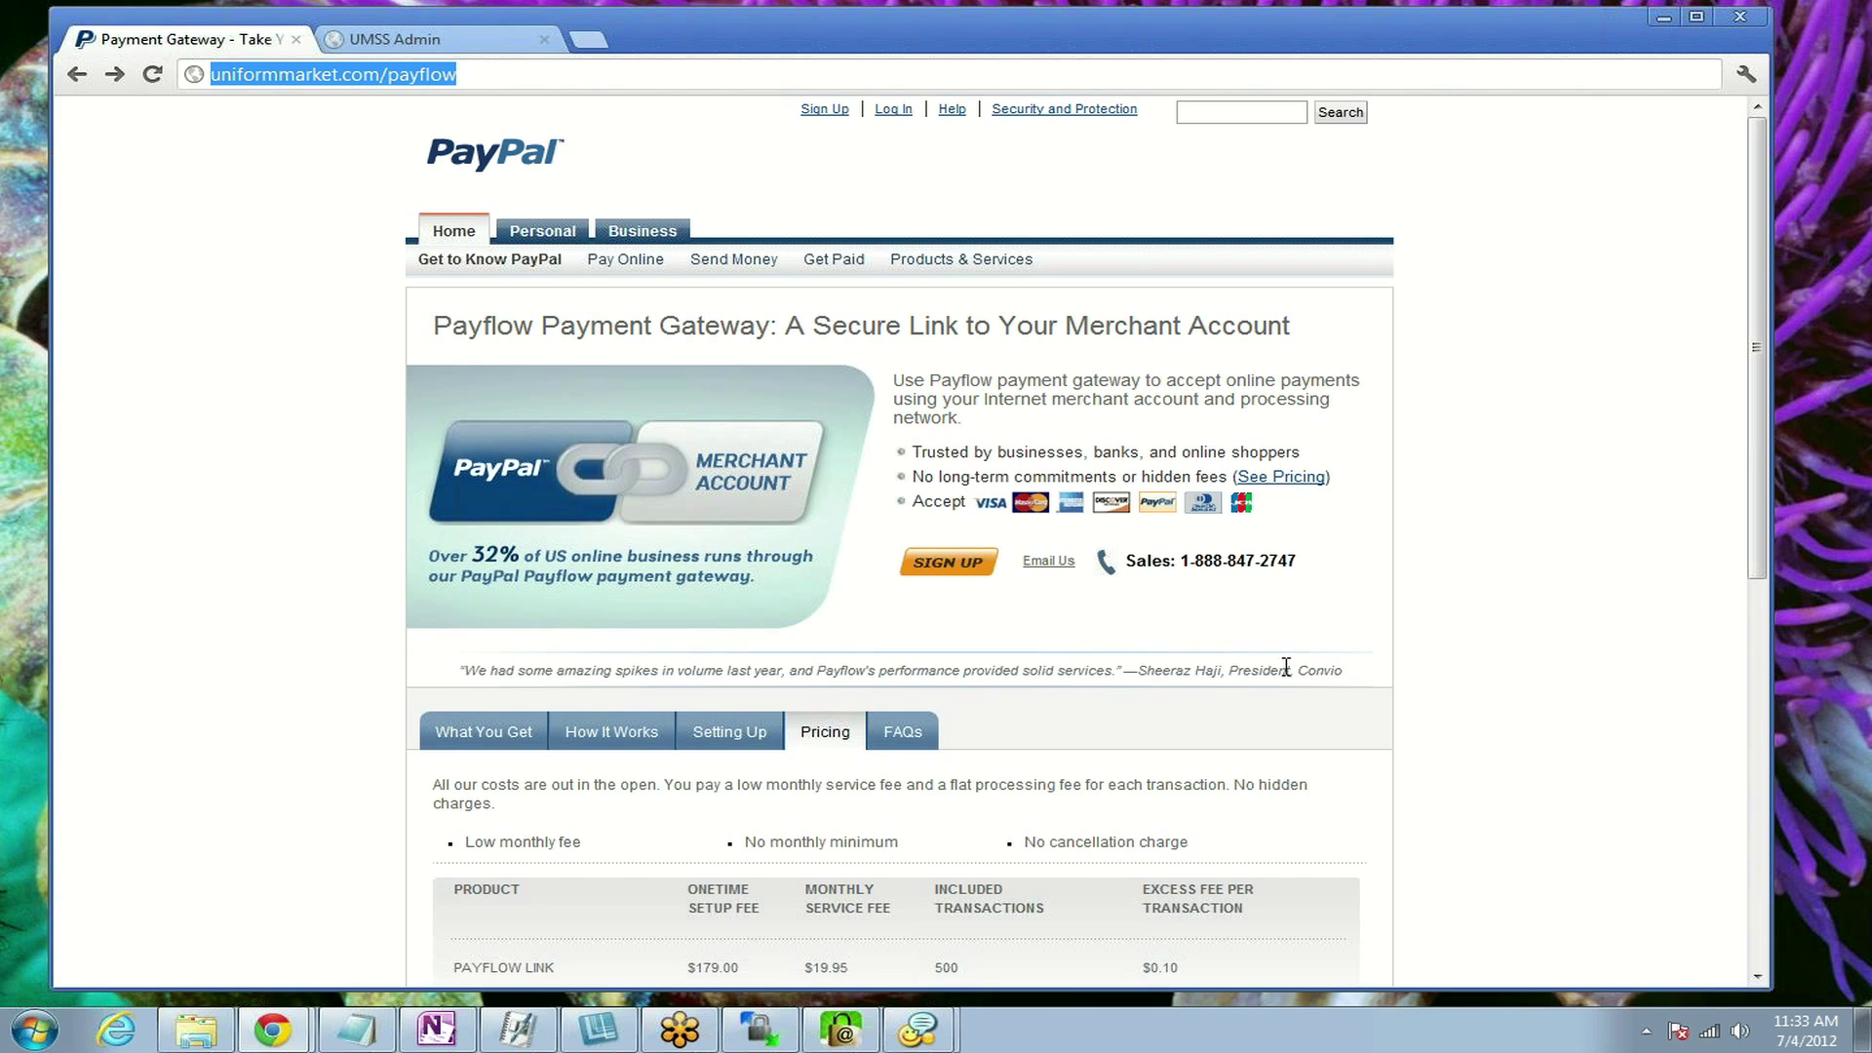
left_click(1545, 652)
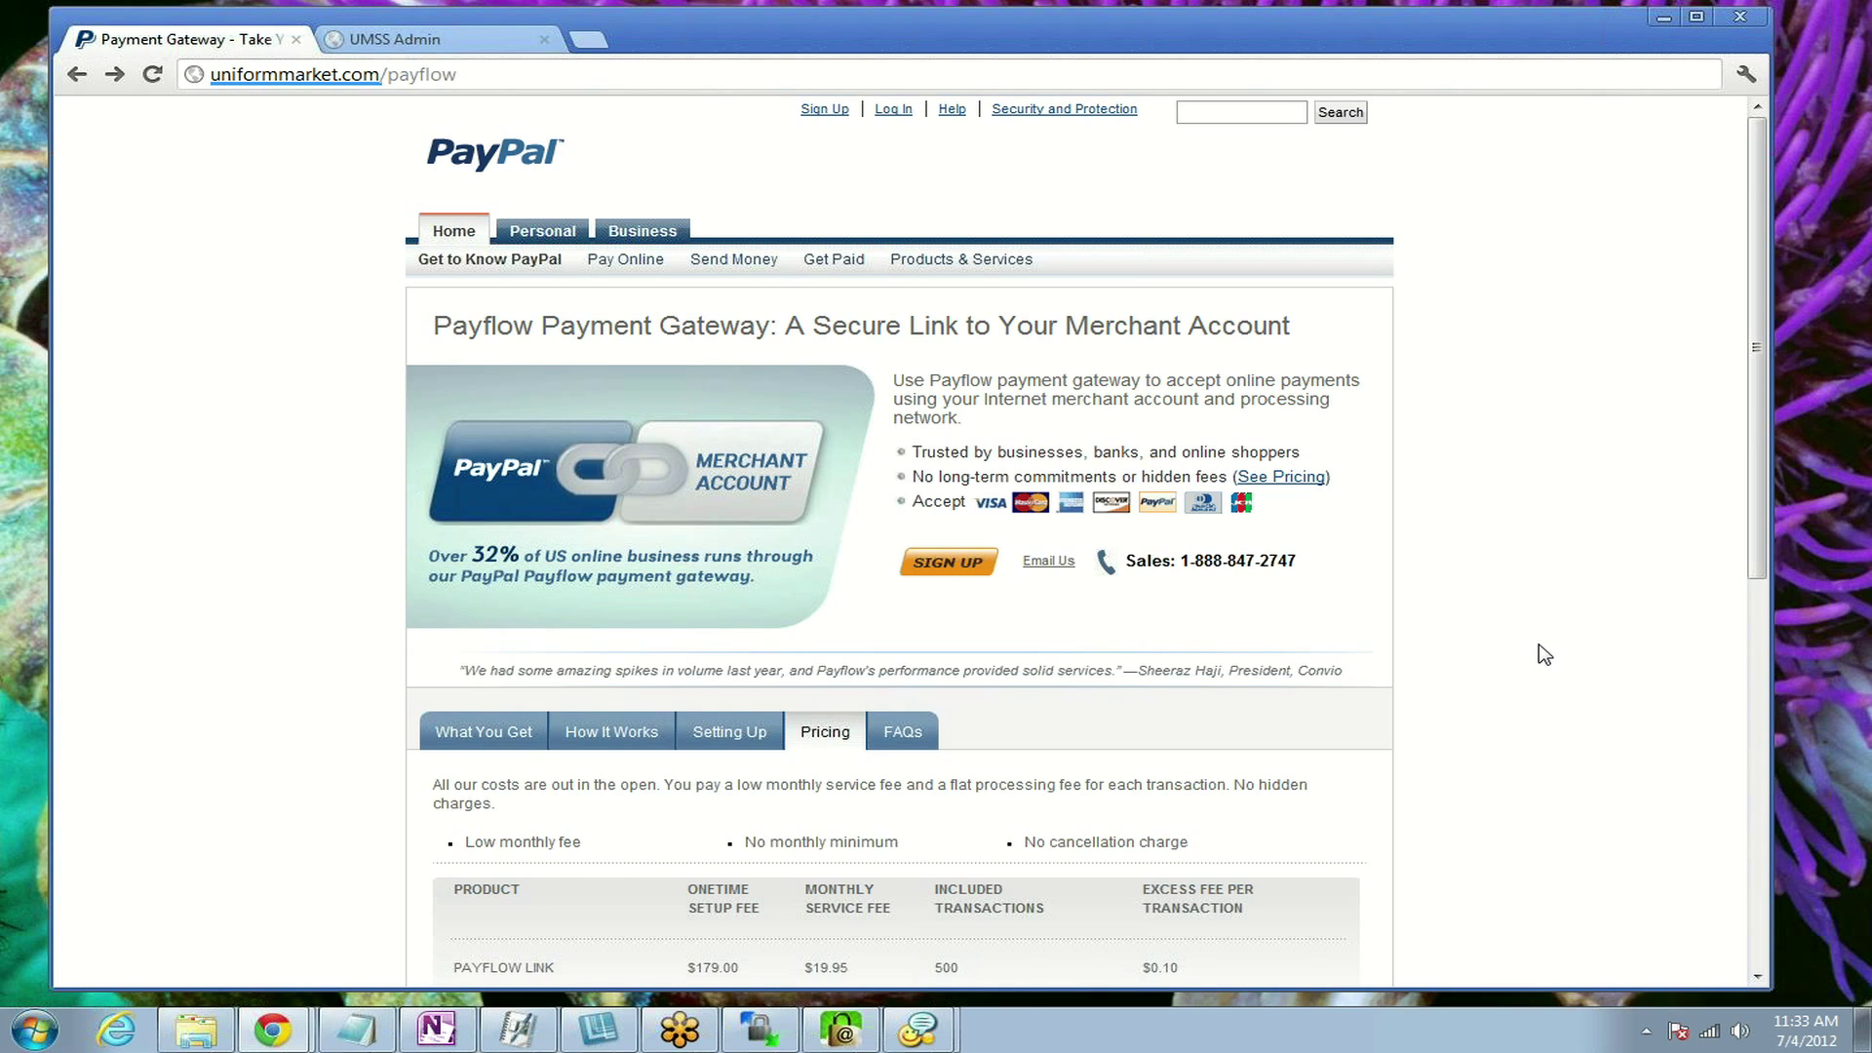
Step: Review the Payflow pricing table, then start the SIGN UP for the Payflow gateway
scroll(1544, 652, "down", 3)
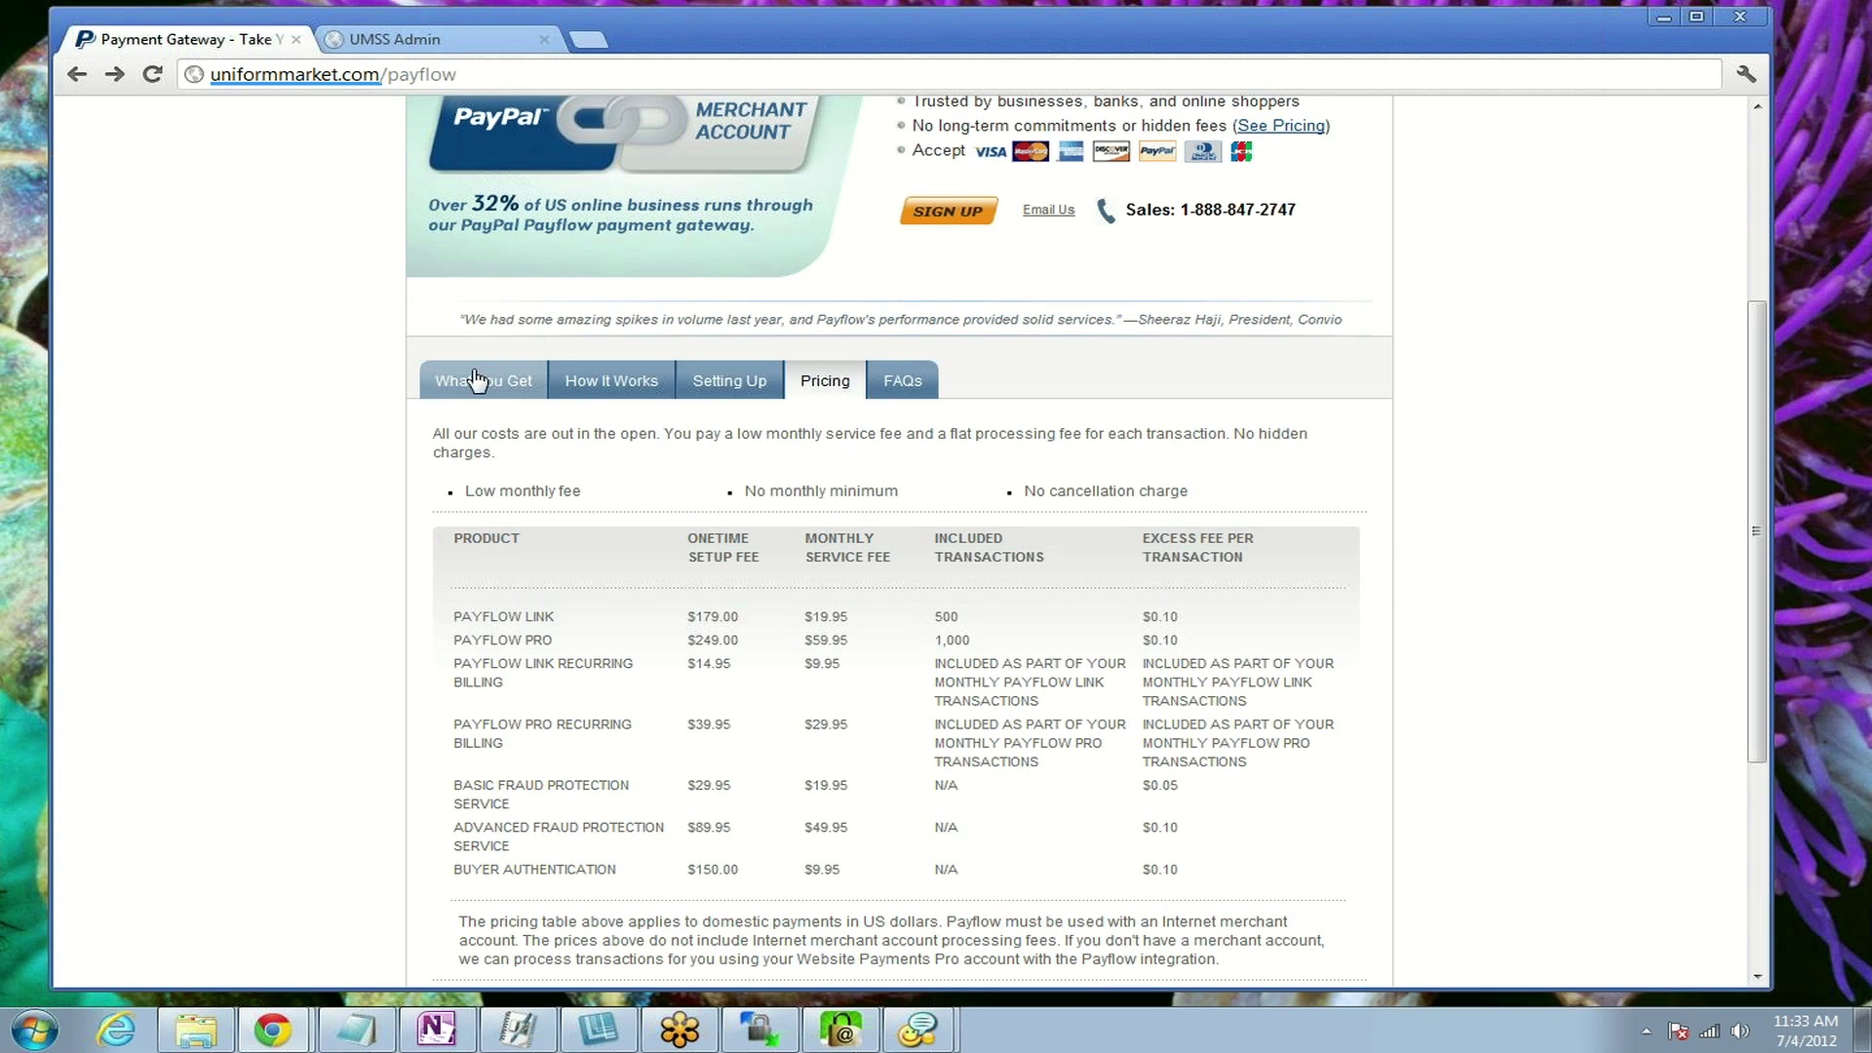
scroll(1508, 581, "up", 3)
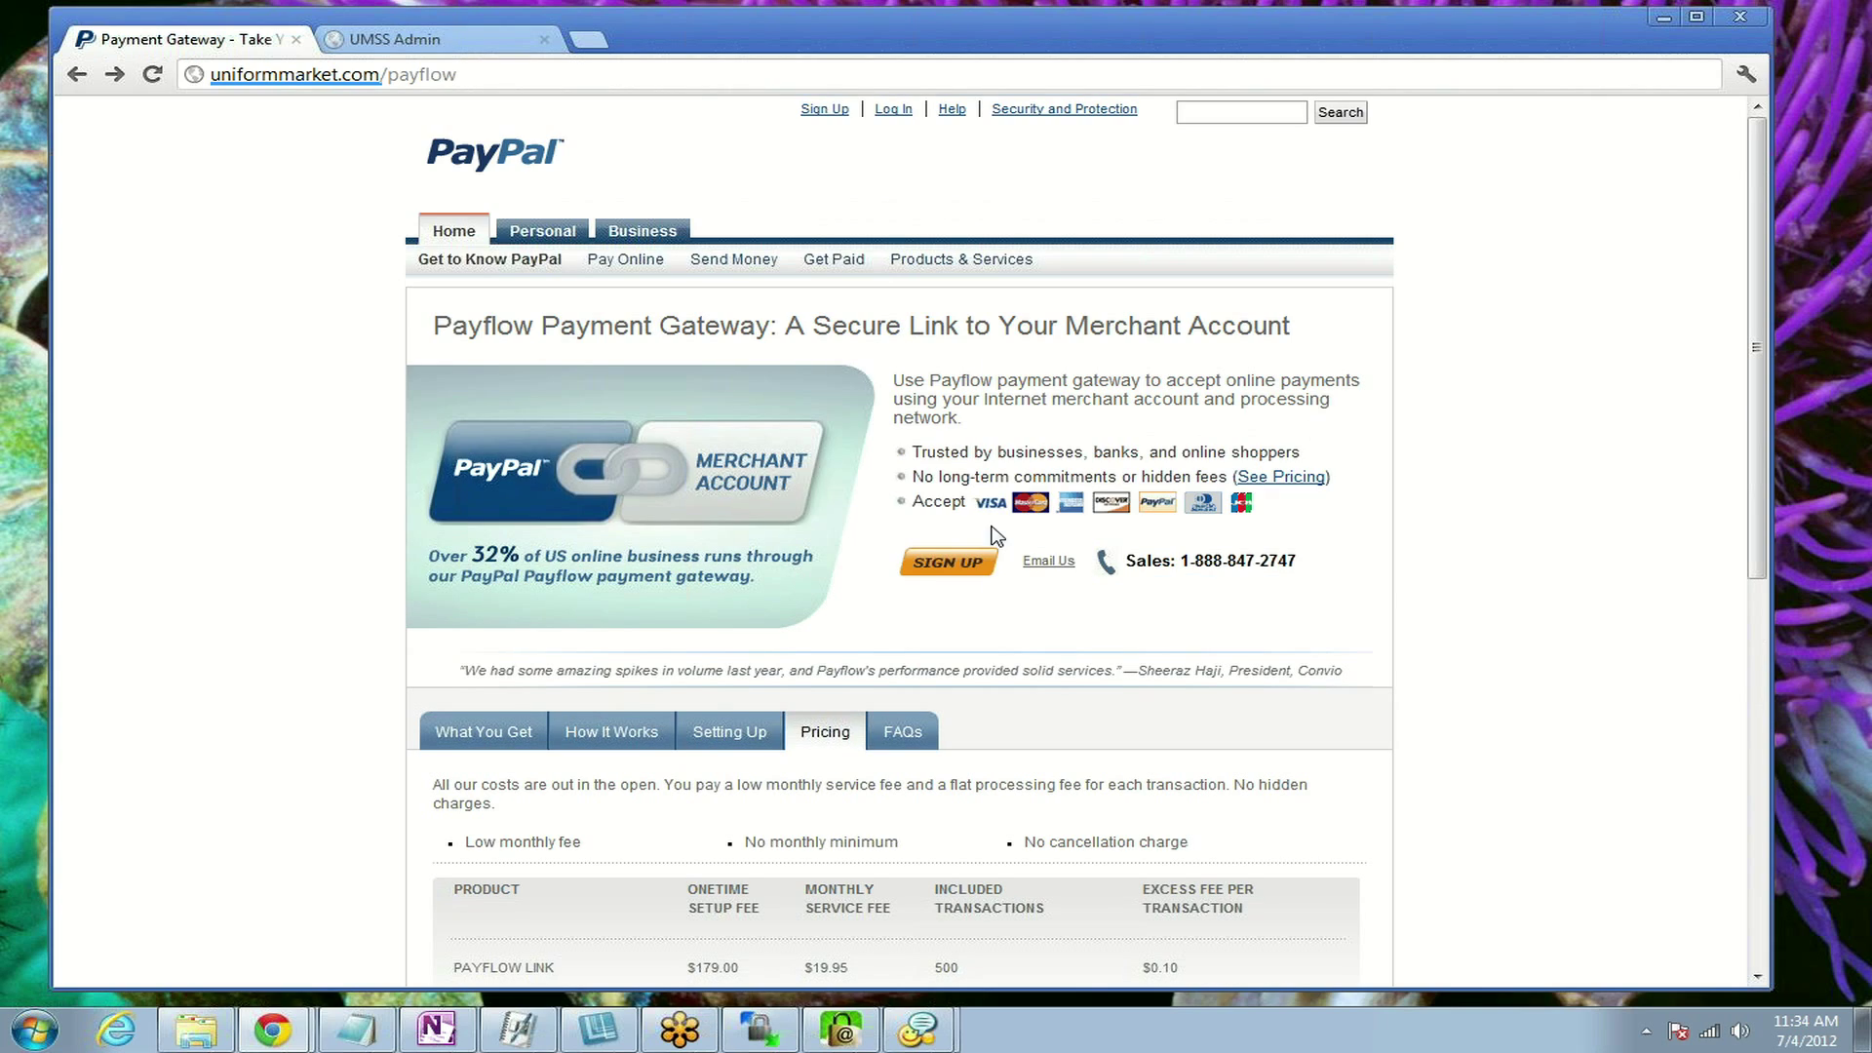
left_click(963, 565)
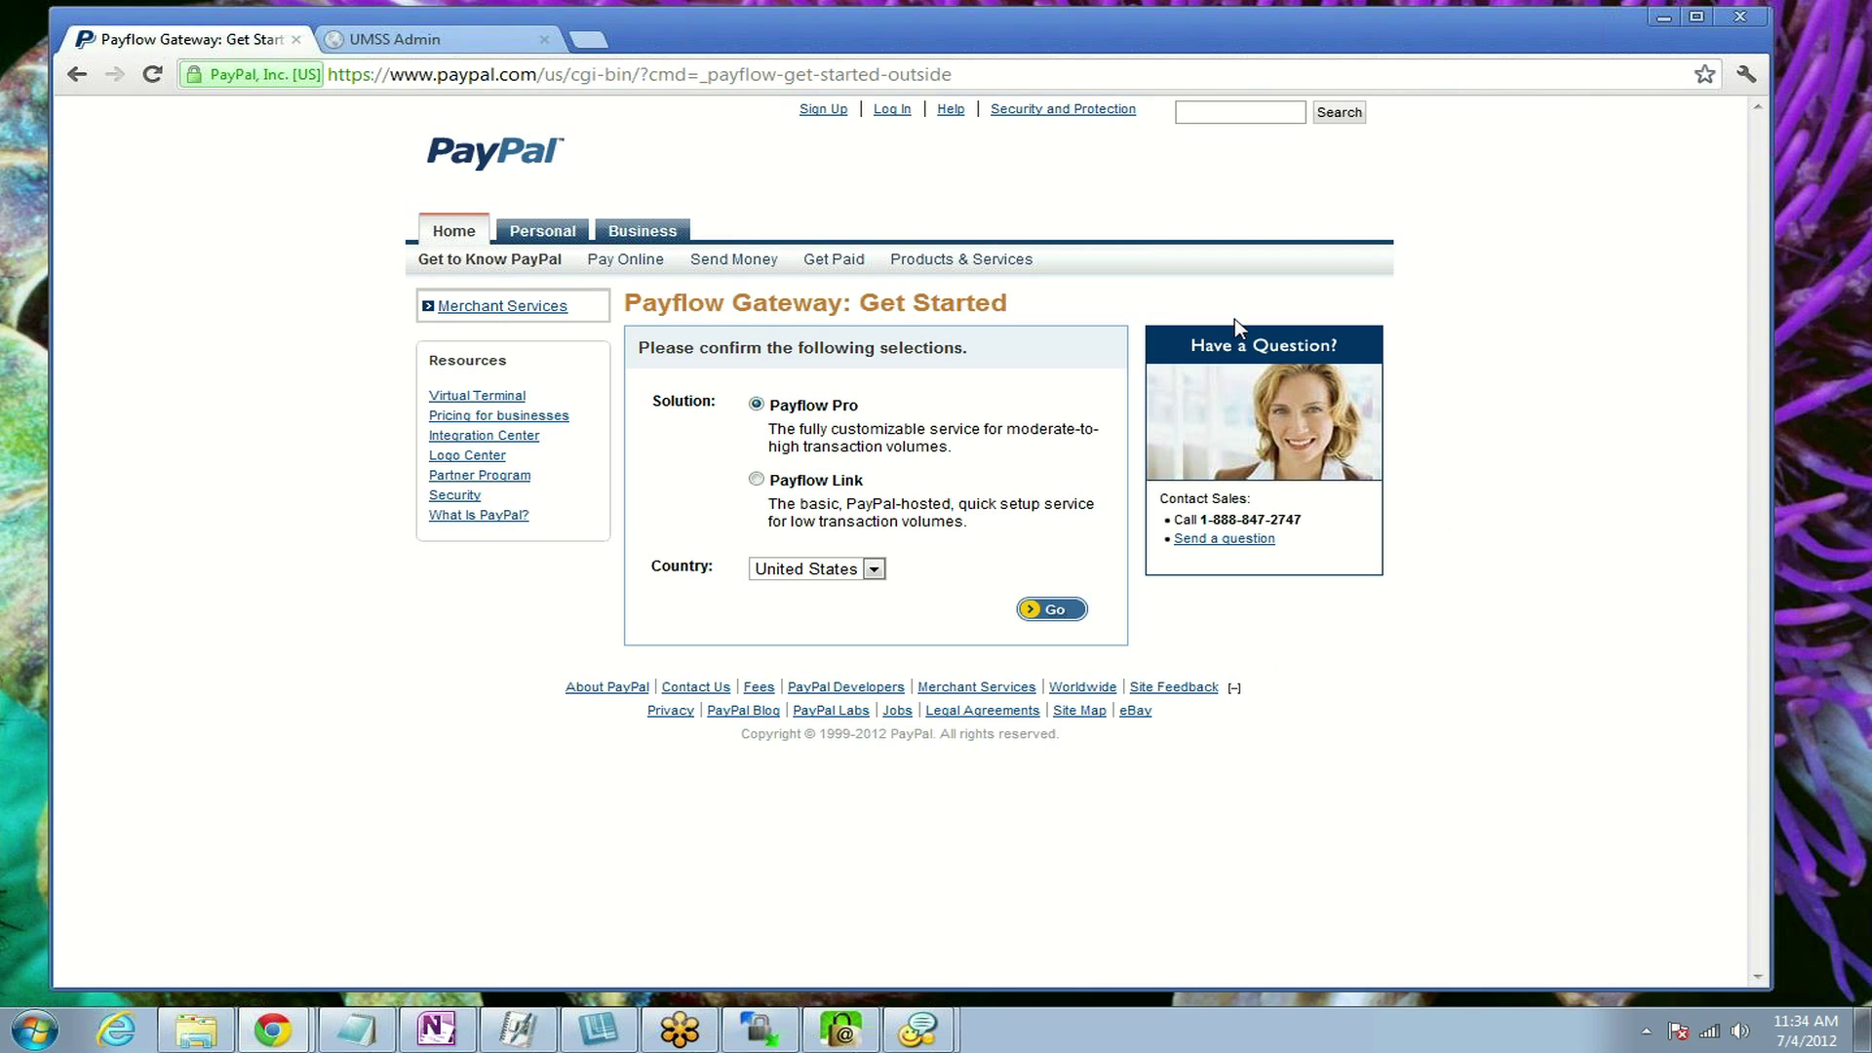
Step: Switch to UMSS Admin and open Store Settings > Store Configuration from the dashboard
left_click(416, 44)
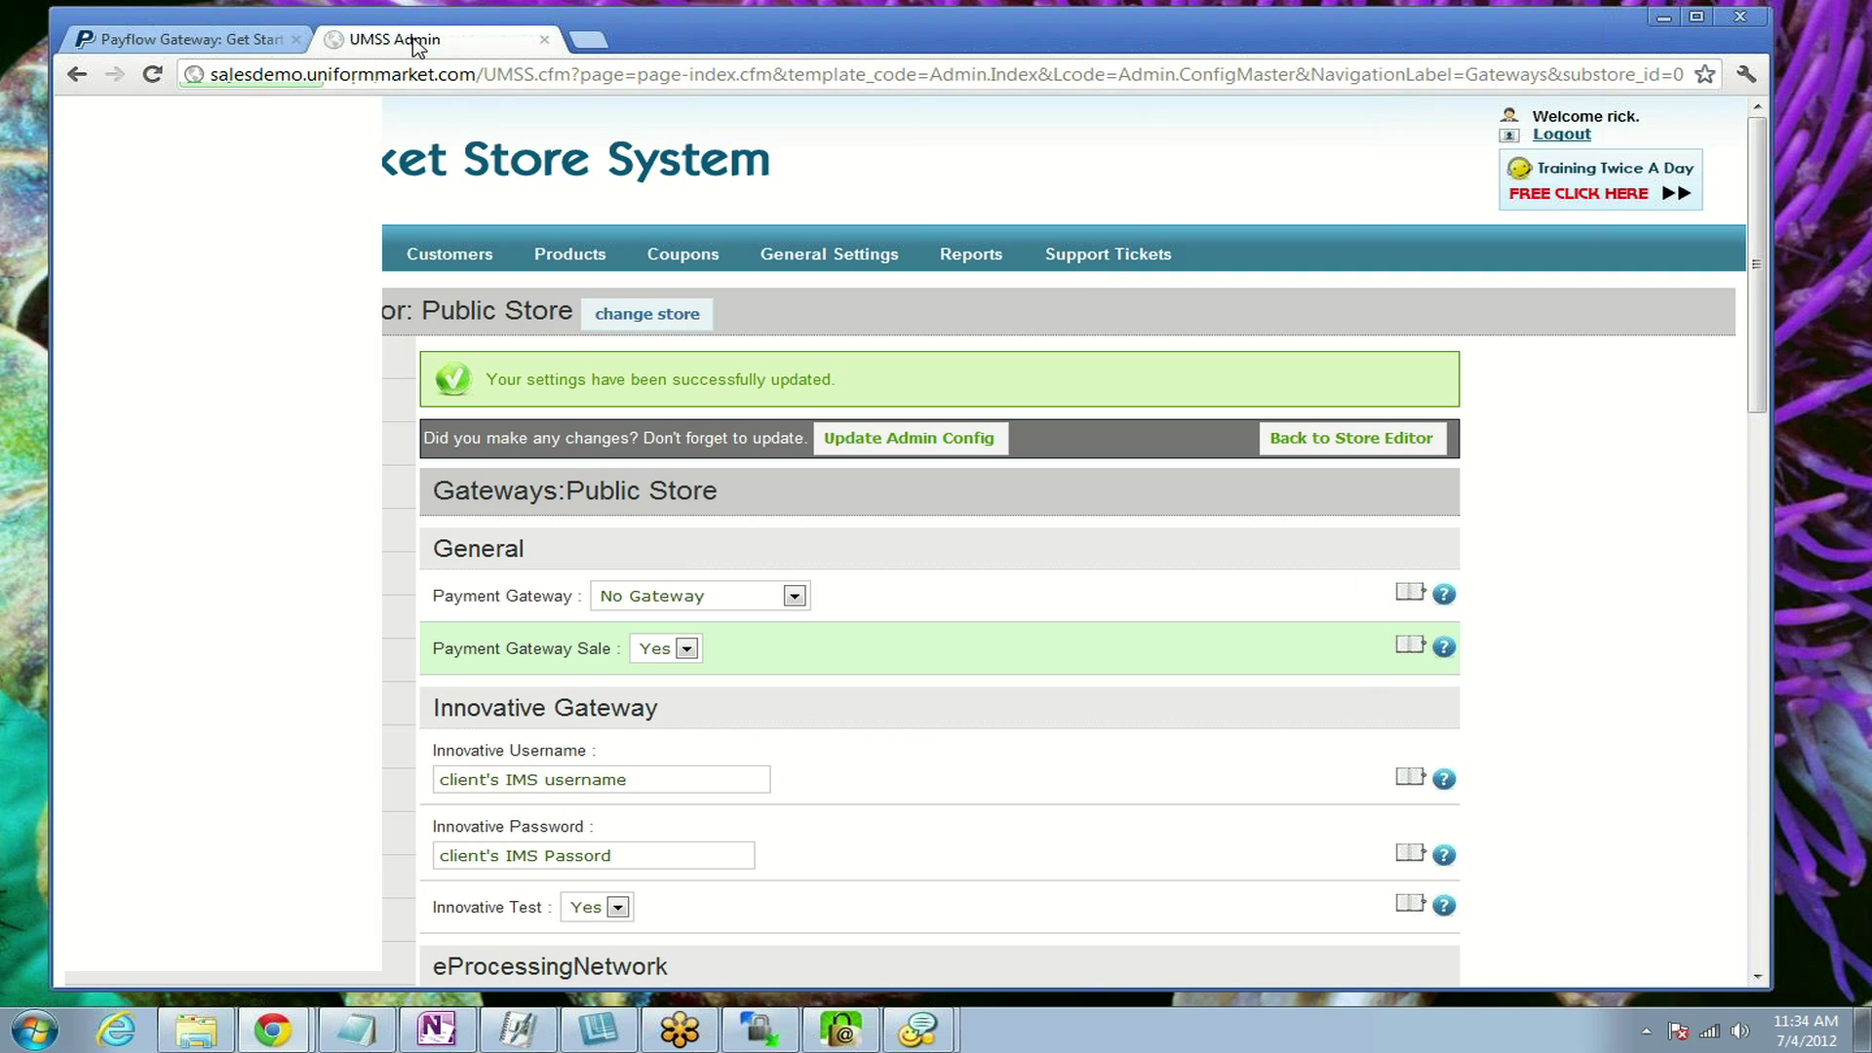
left_click(369, 172)
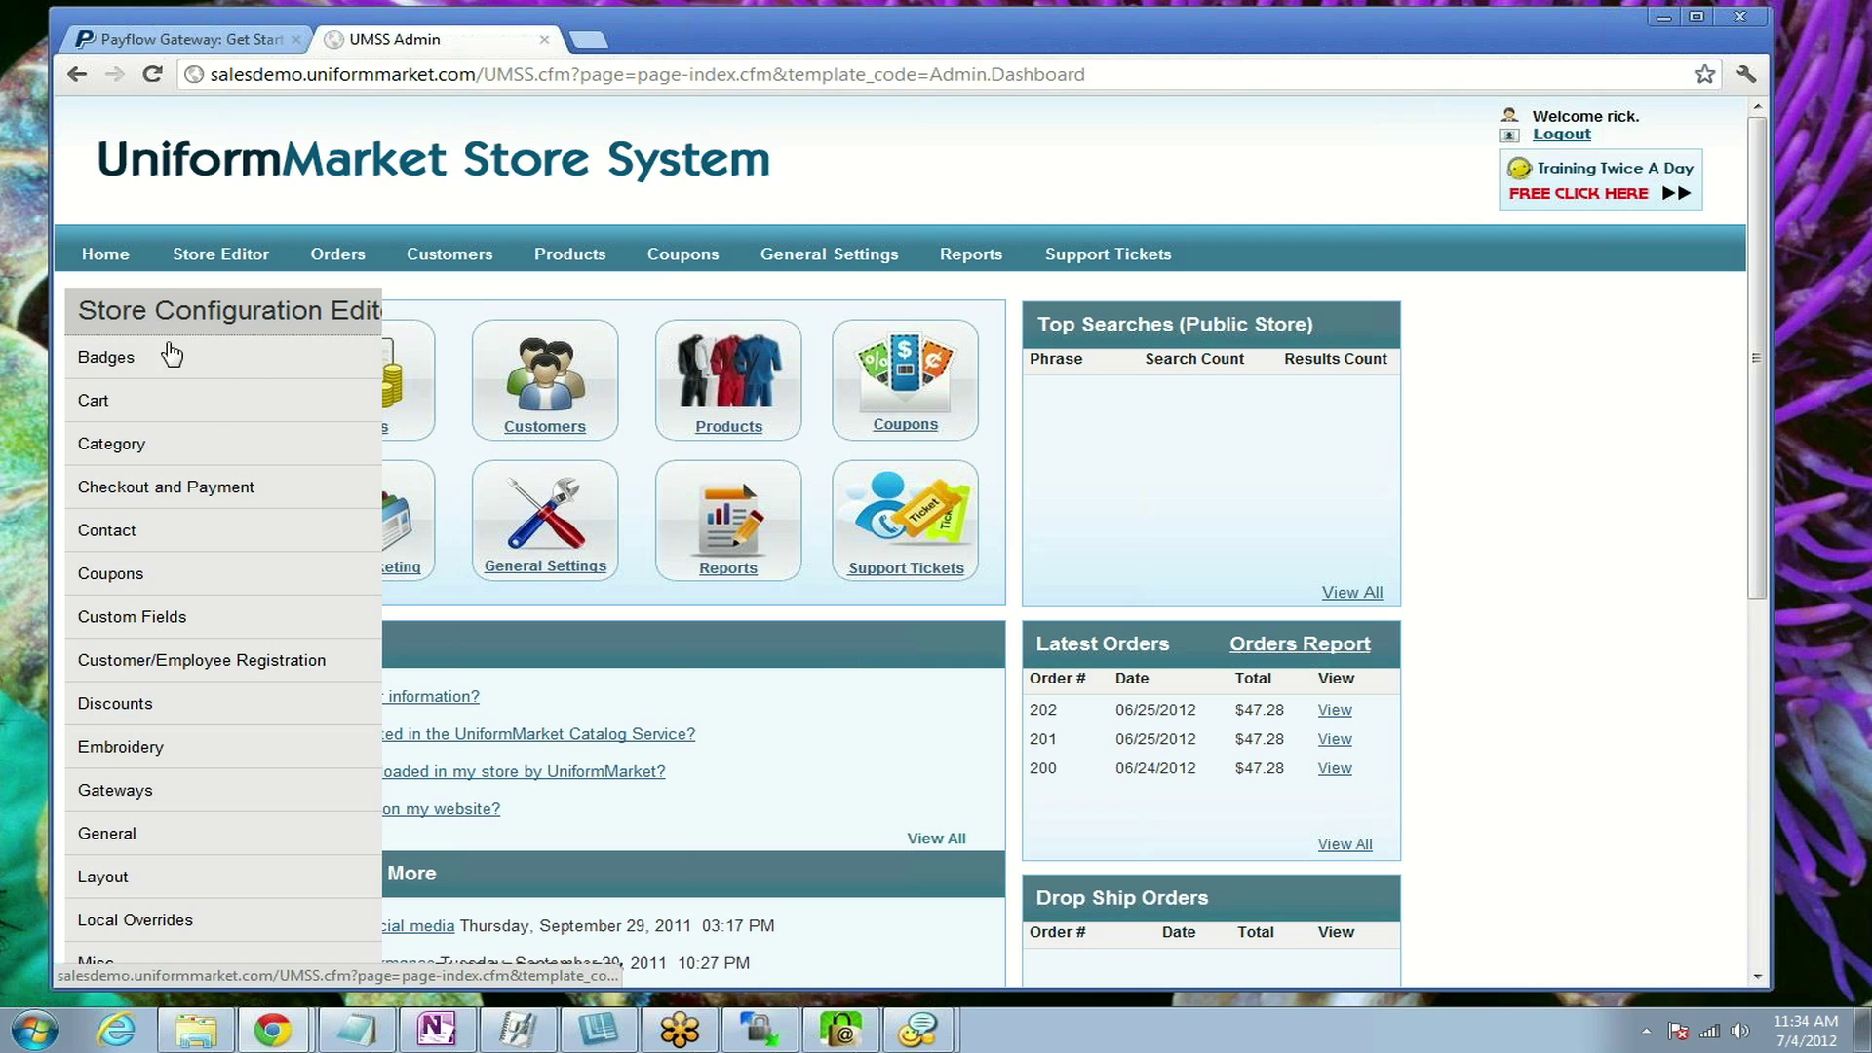
left_click(185, 388)
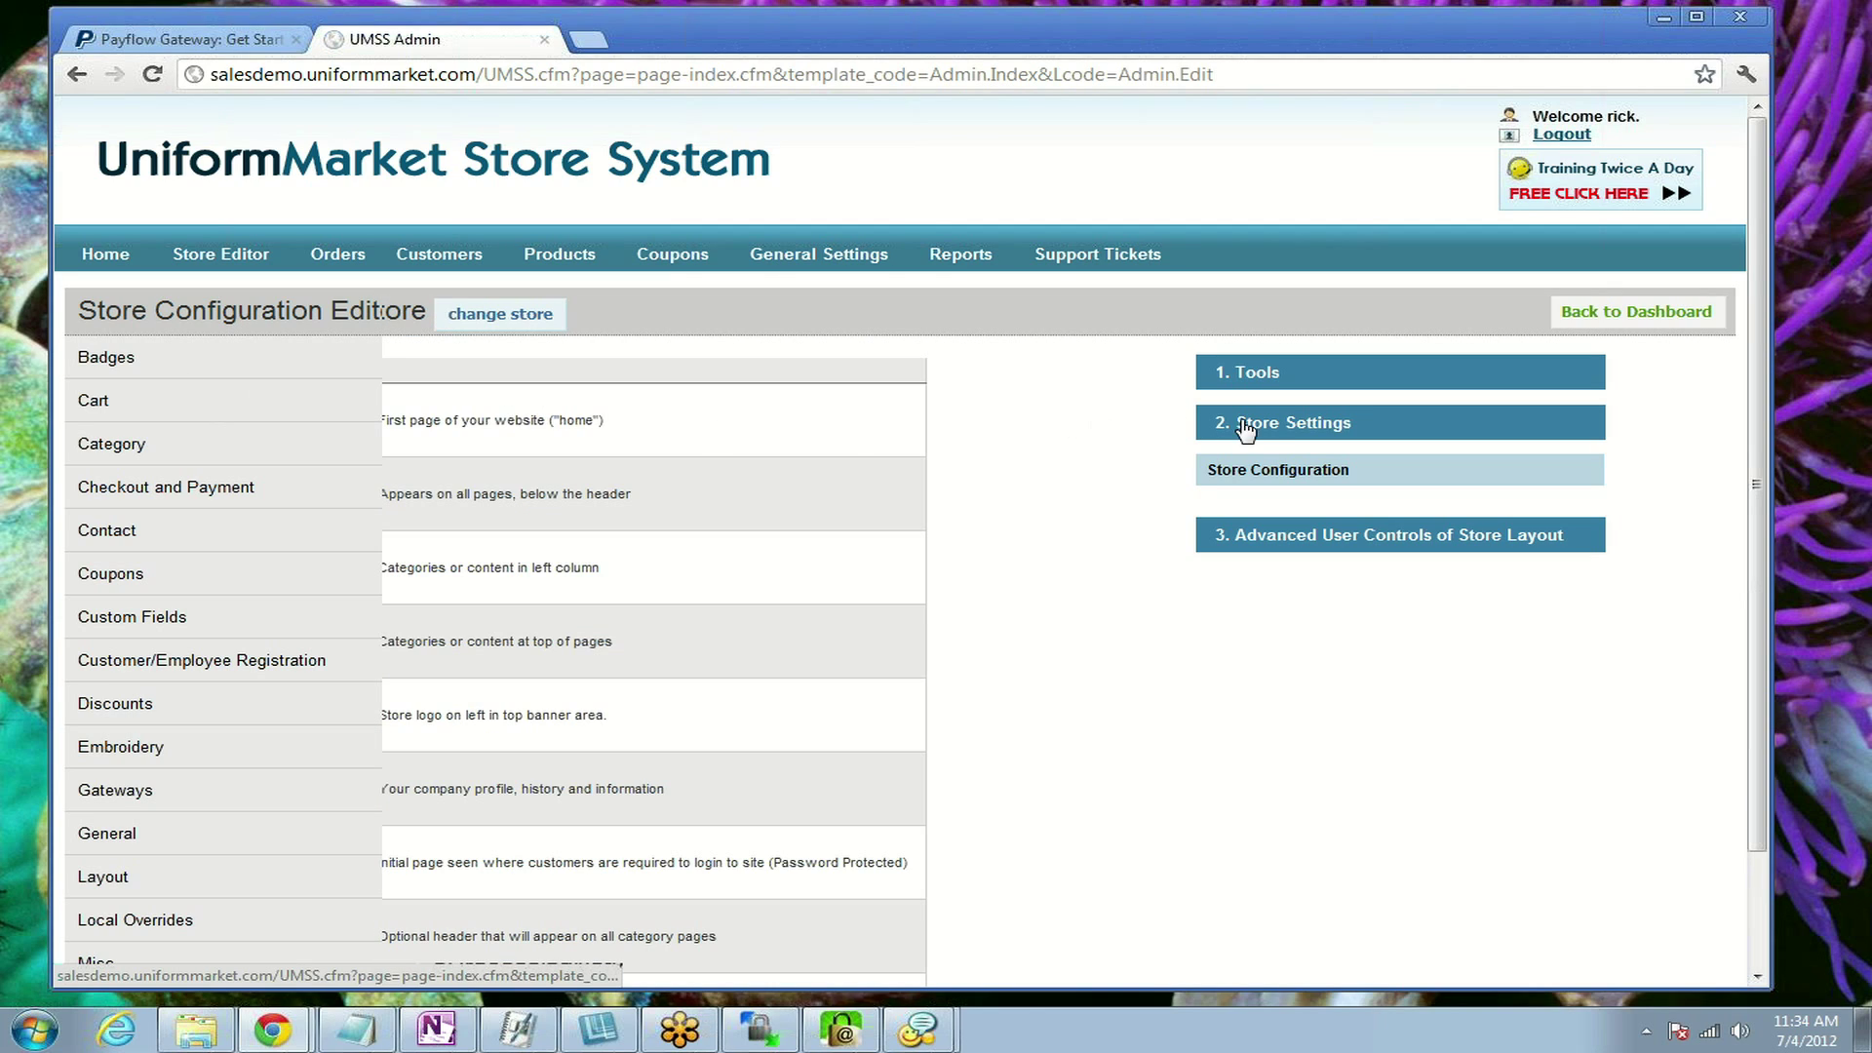
left_click(1273, 473)
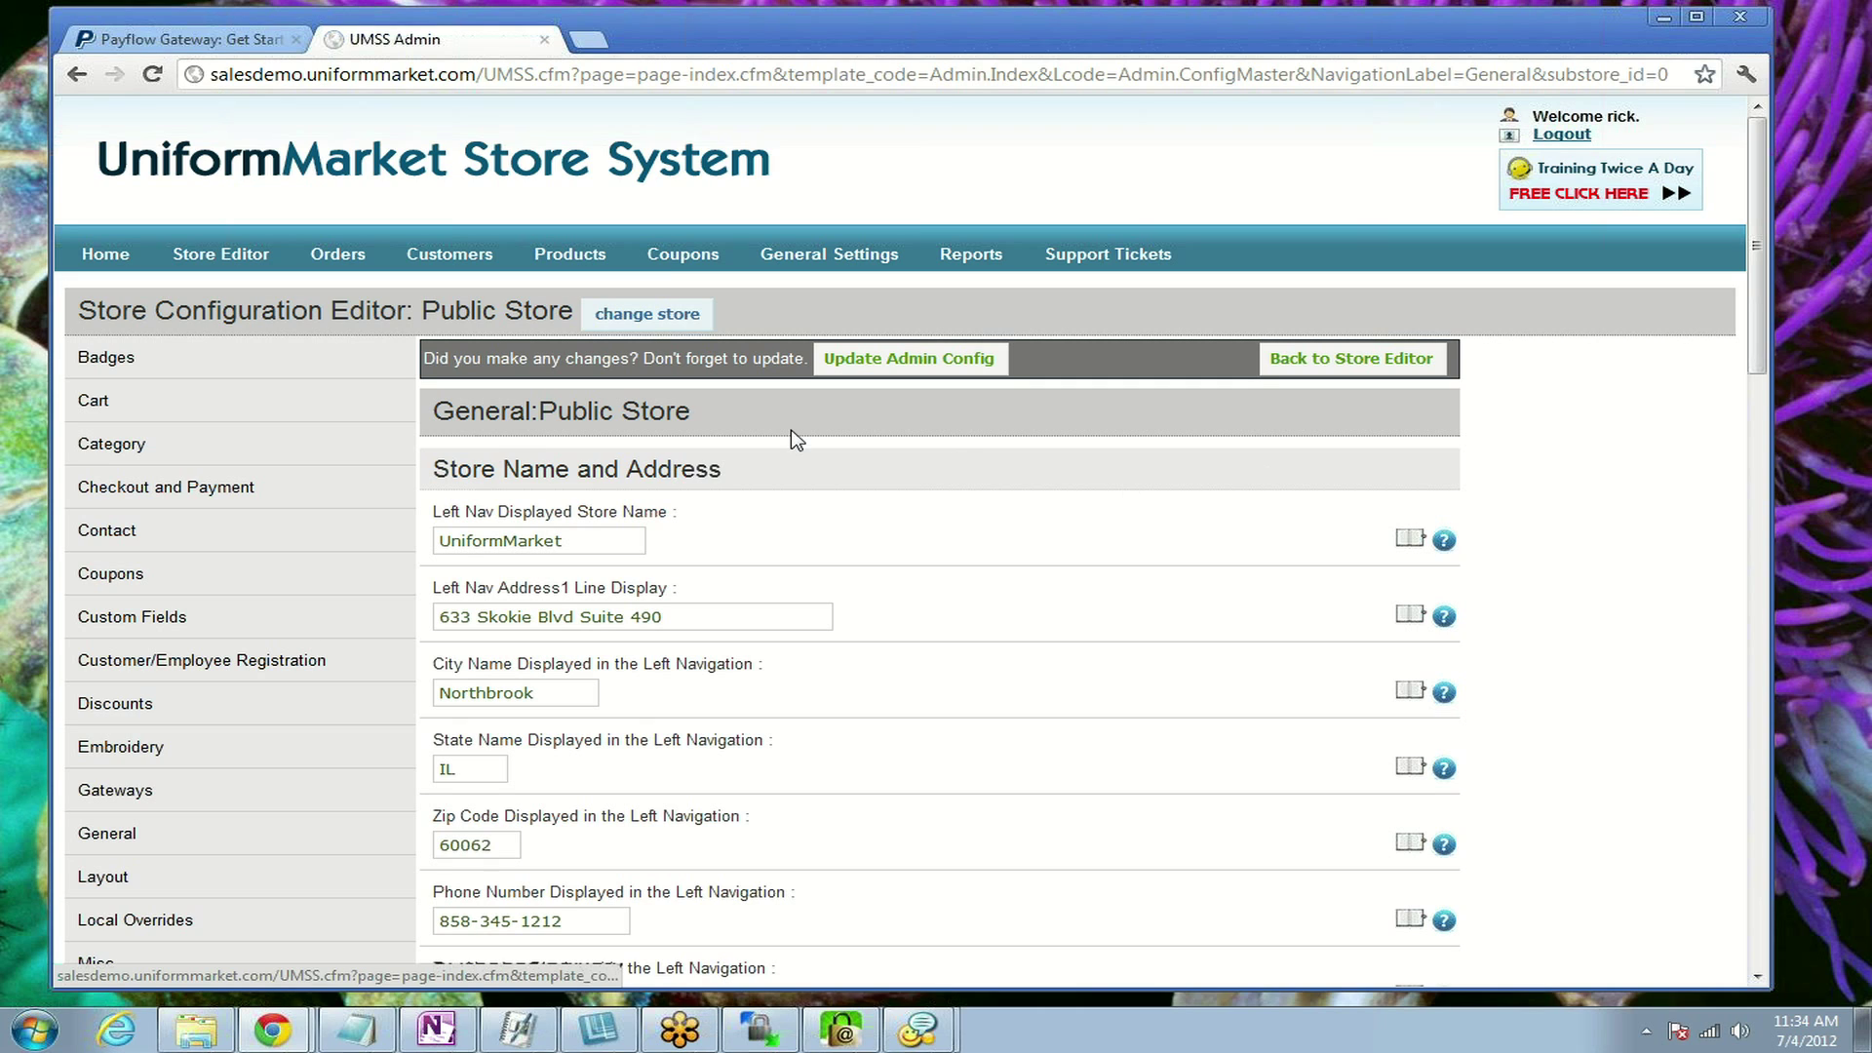
Step: Open the Public Store's Gateways settings from the left menu
scroll(310, 393, "down", 2)
scroll(310, 393, "down", 1)
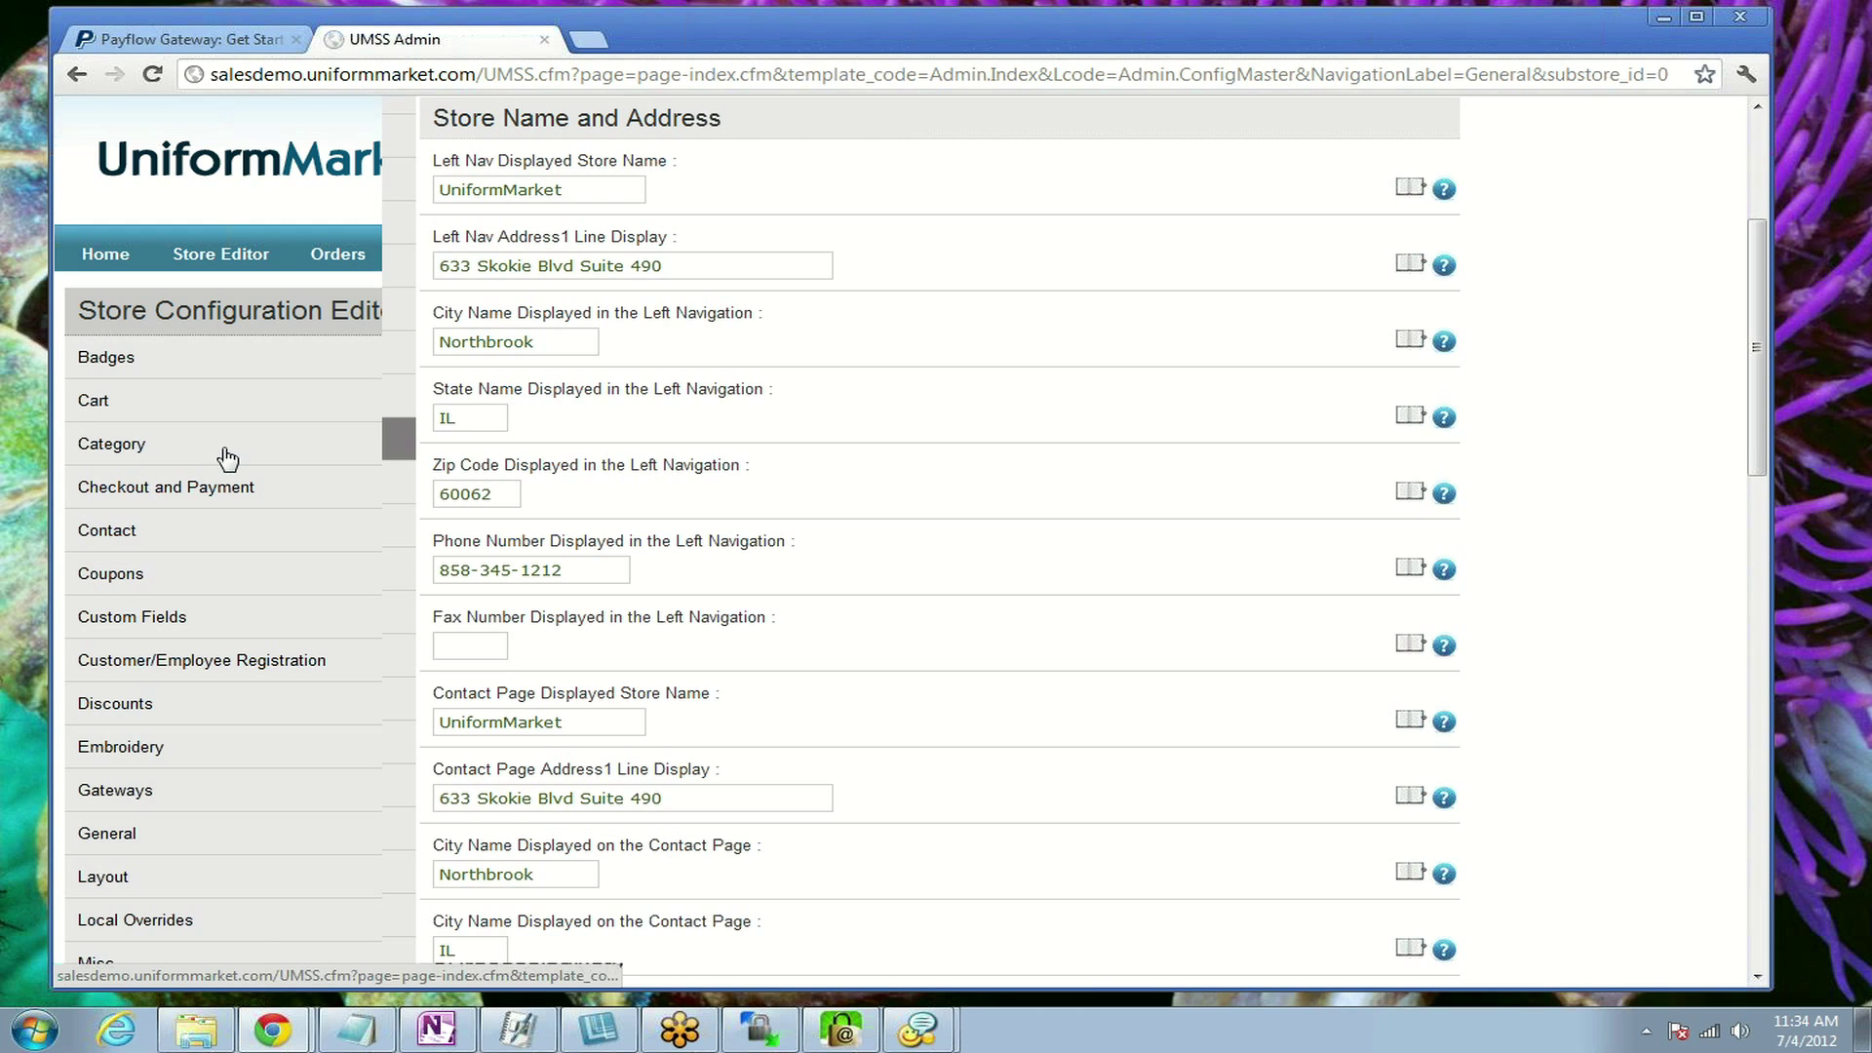
scroll(139, 449, "down", 3)
left_click(141, 441)
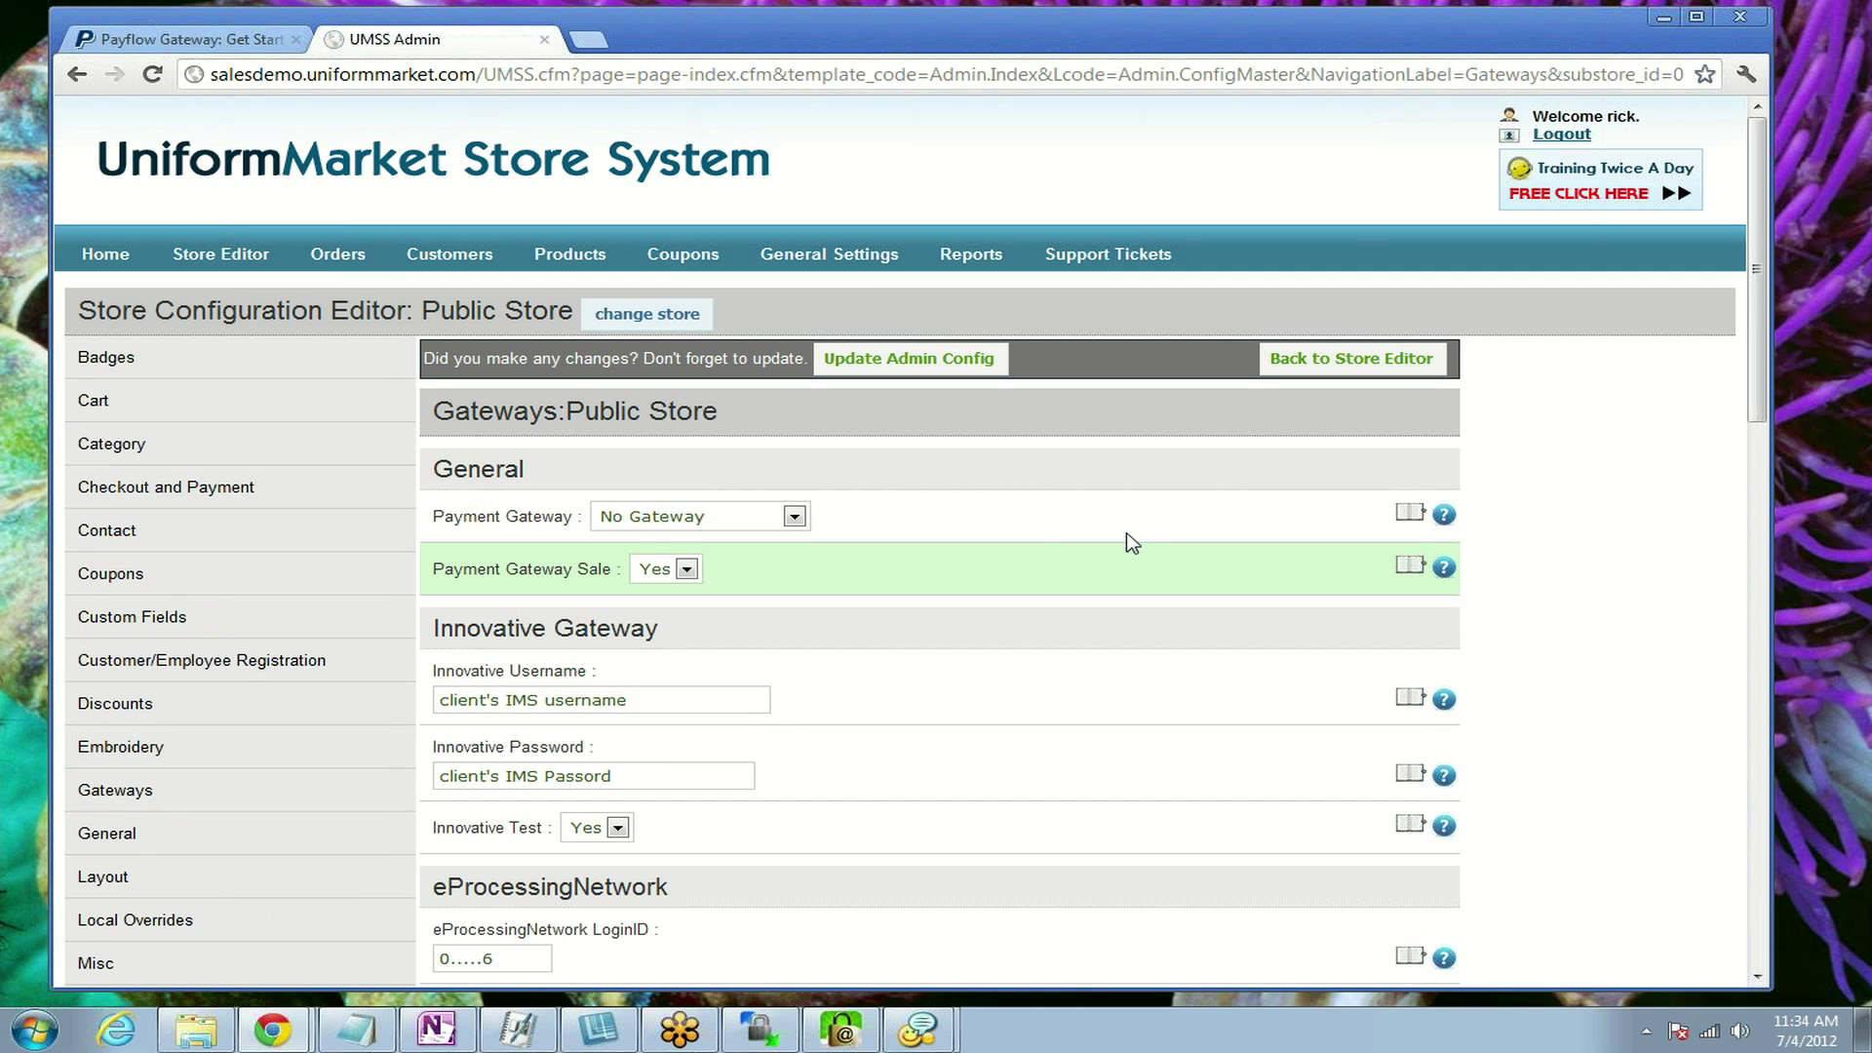
Step: Choose PayFlowPro as the Public Store's Payment Gateway
left_click(763, 515)
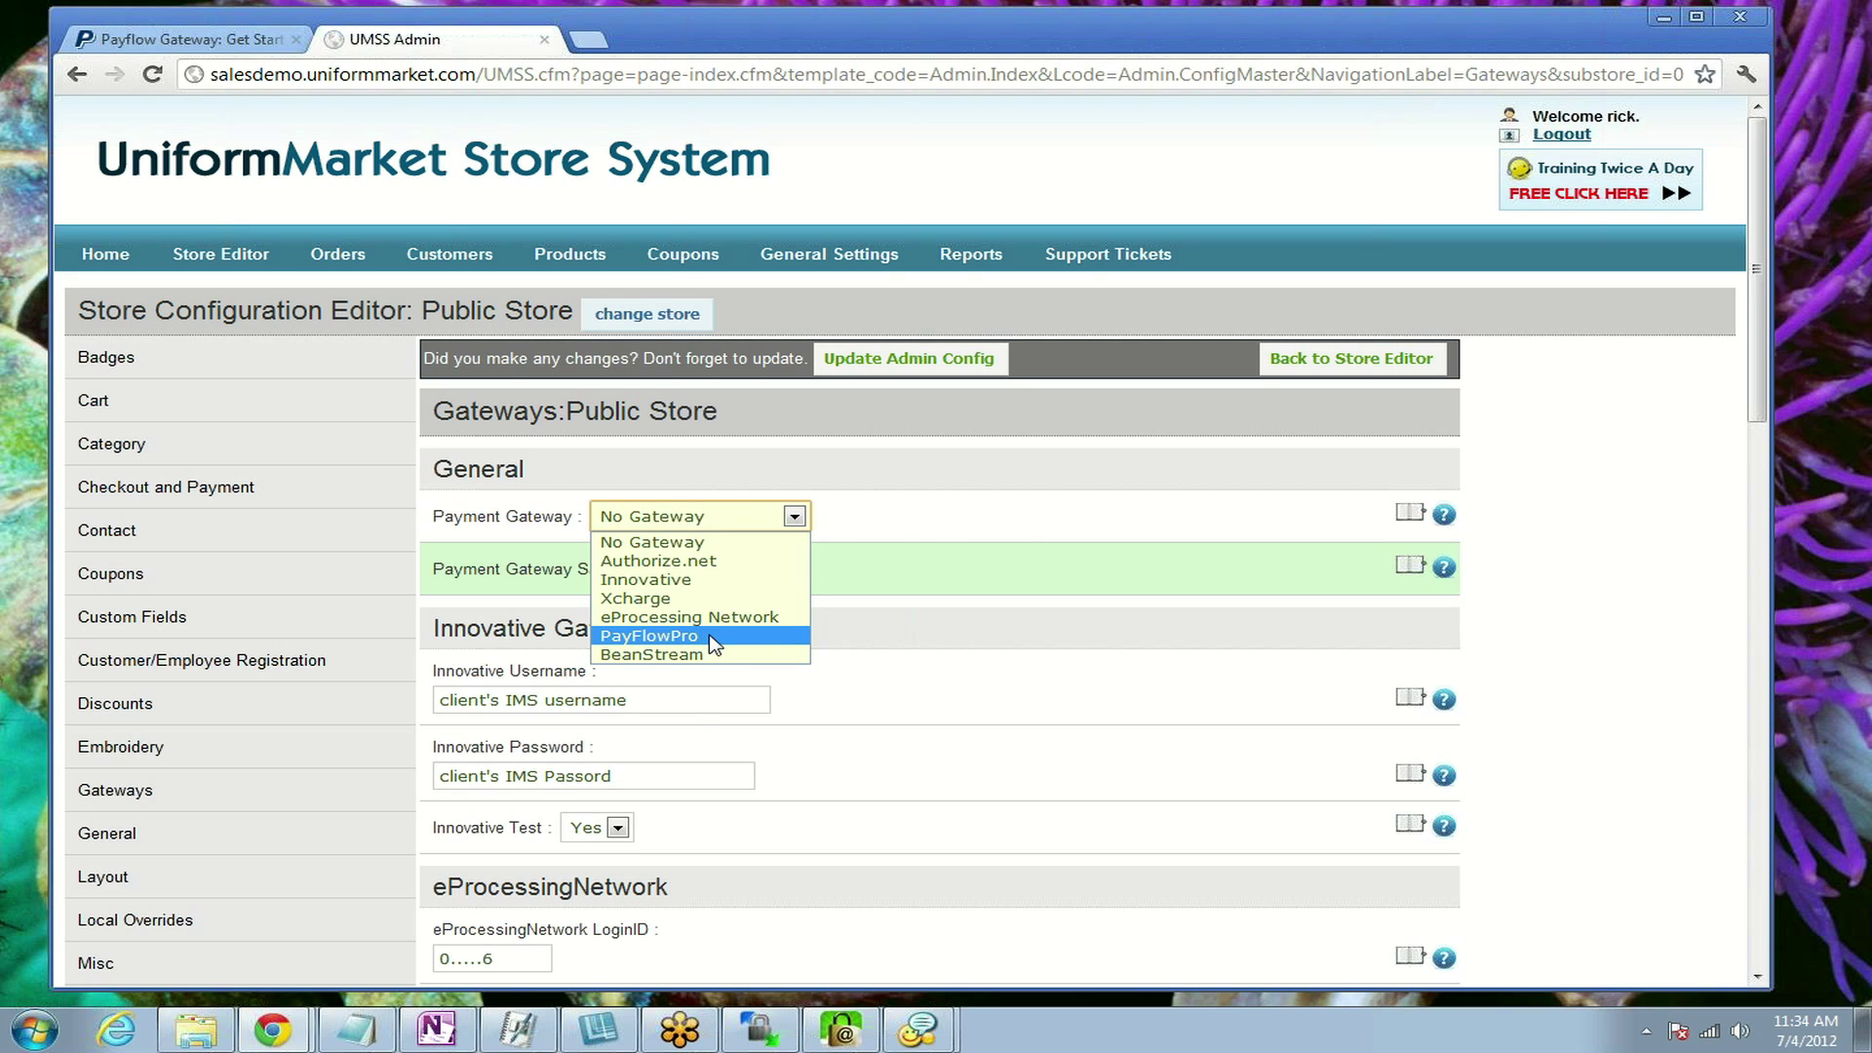
left_click(738, 643)
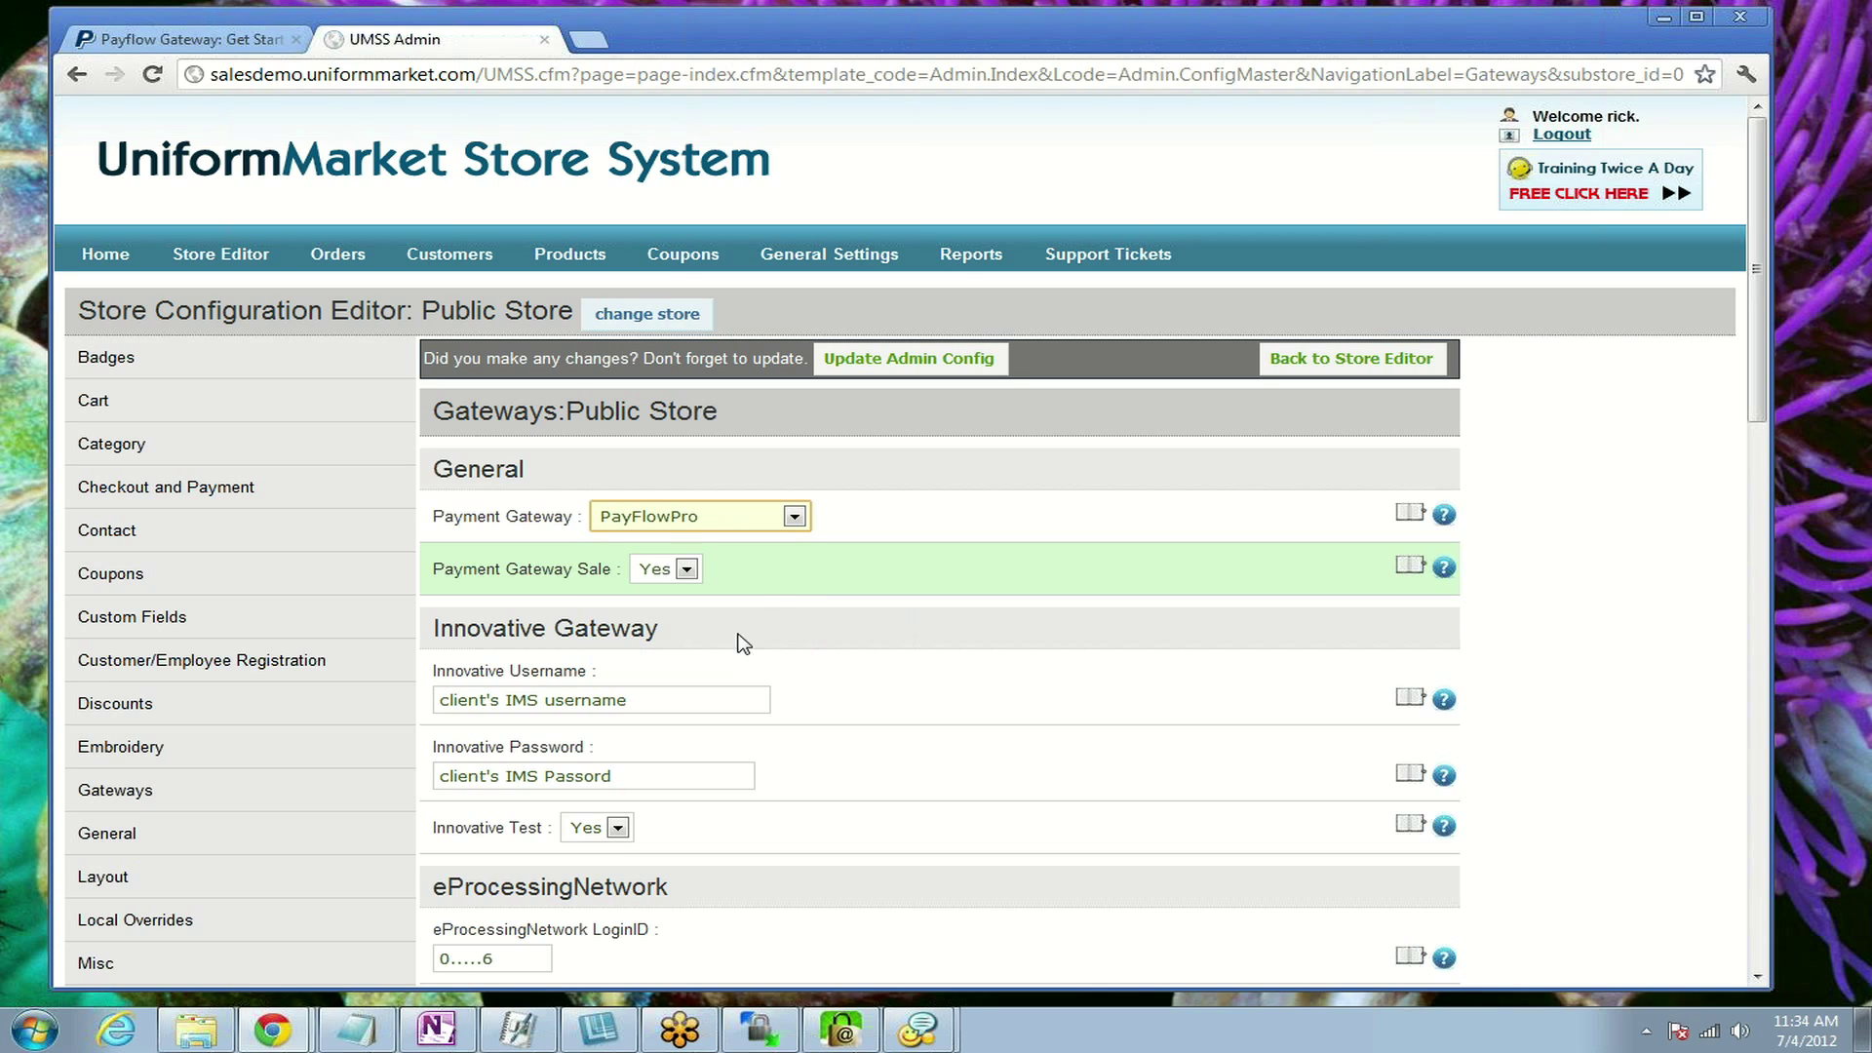
left_click_drag(626, 573, 429, 576)
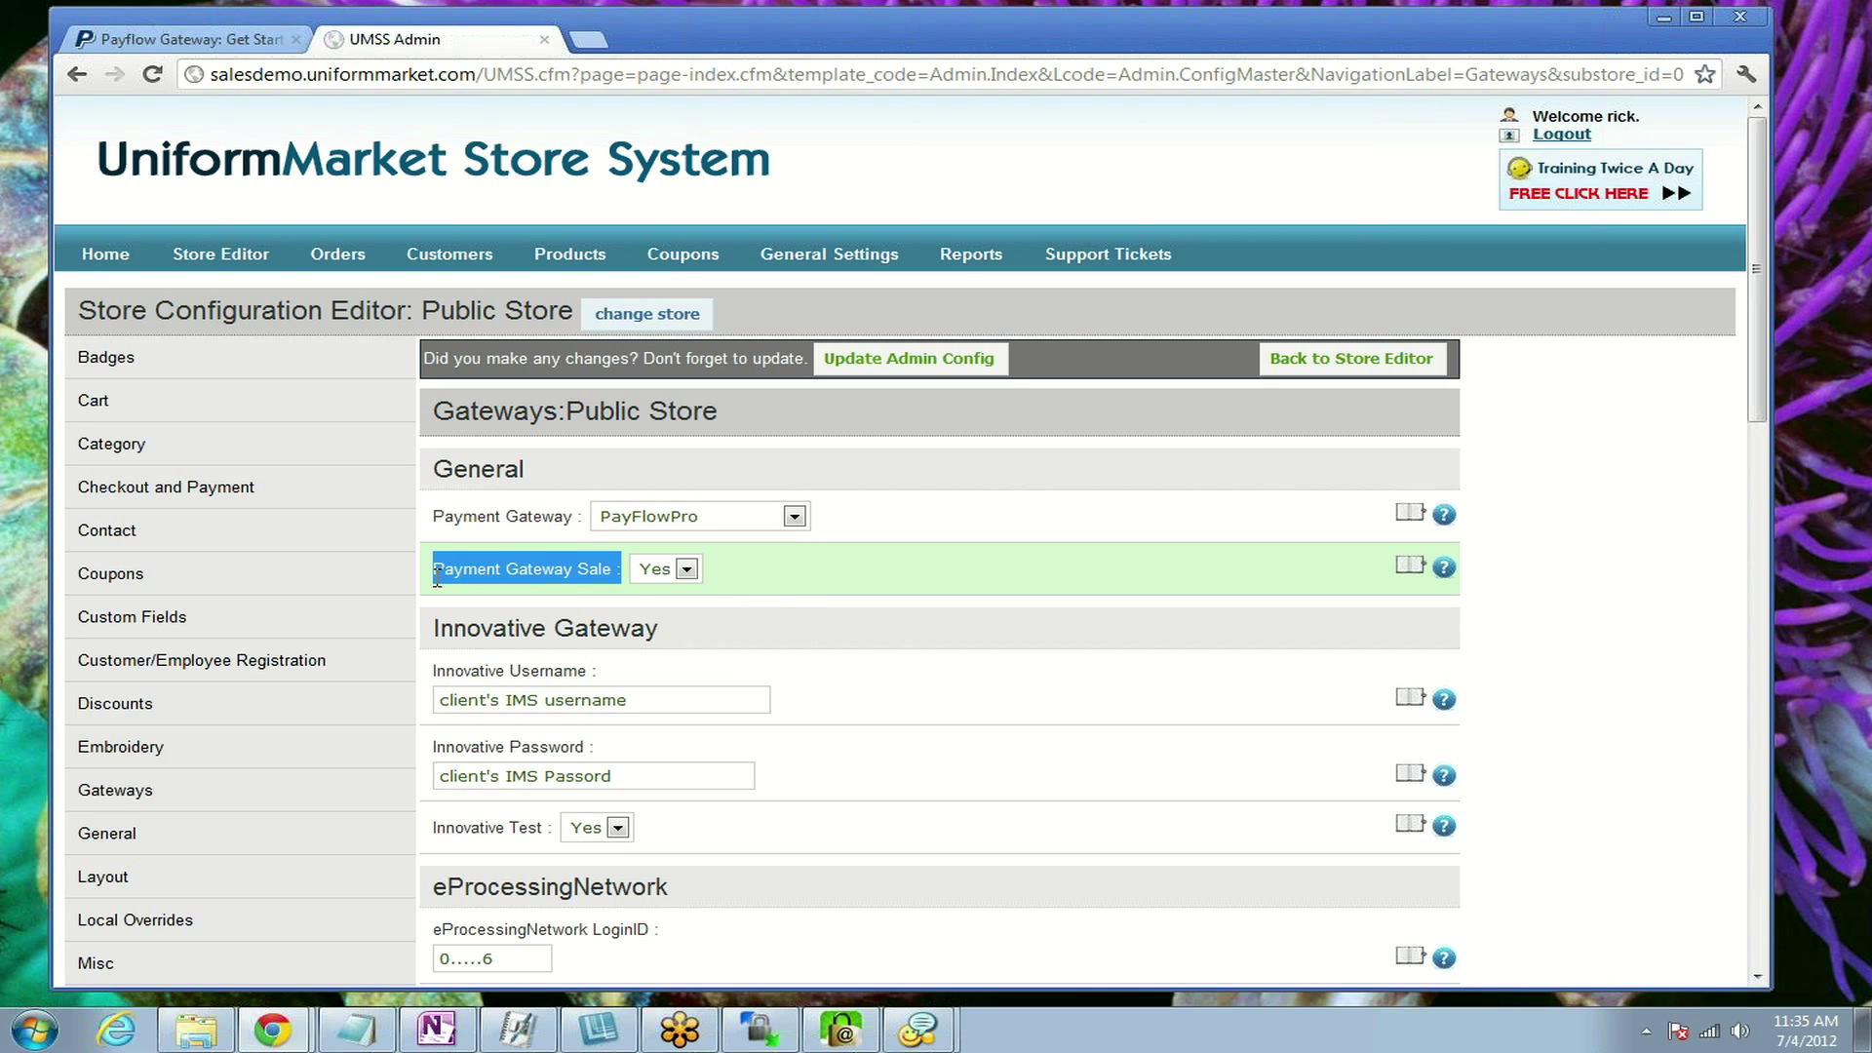
Step: Toggle Payment Gateway Sale to No and back to Yes
left_click(663, 571)
left_click(661, 615)
left_click(749, 596)
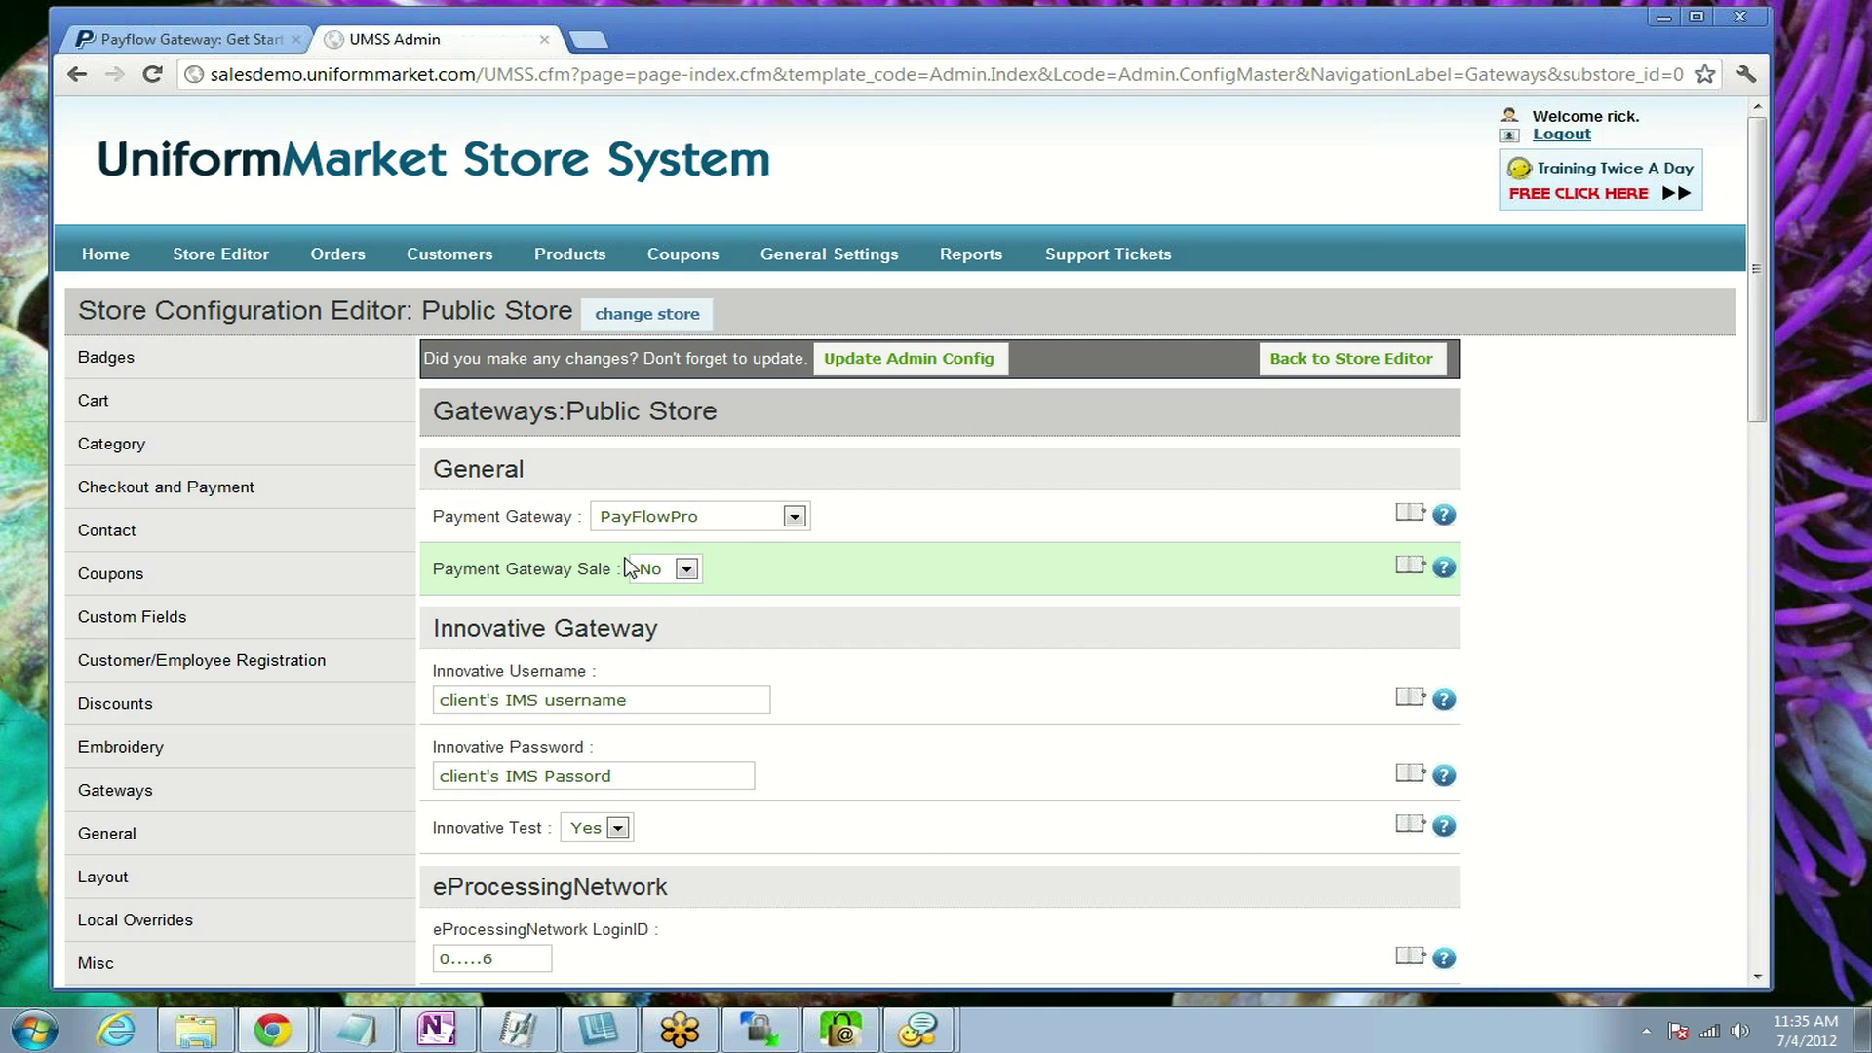
left_click(685, 574)
left_click(678, 592)
scroll(802, 593, "down", 7)
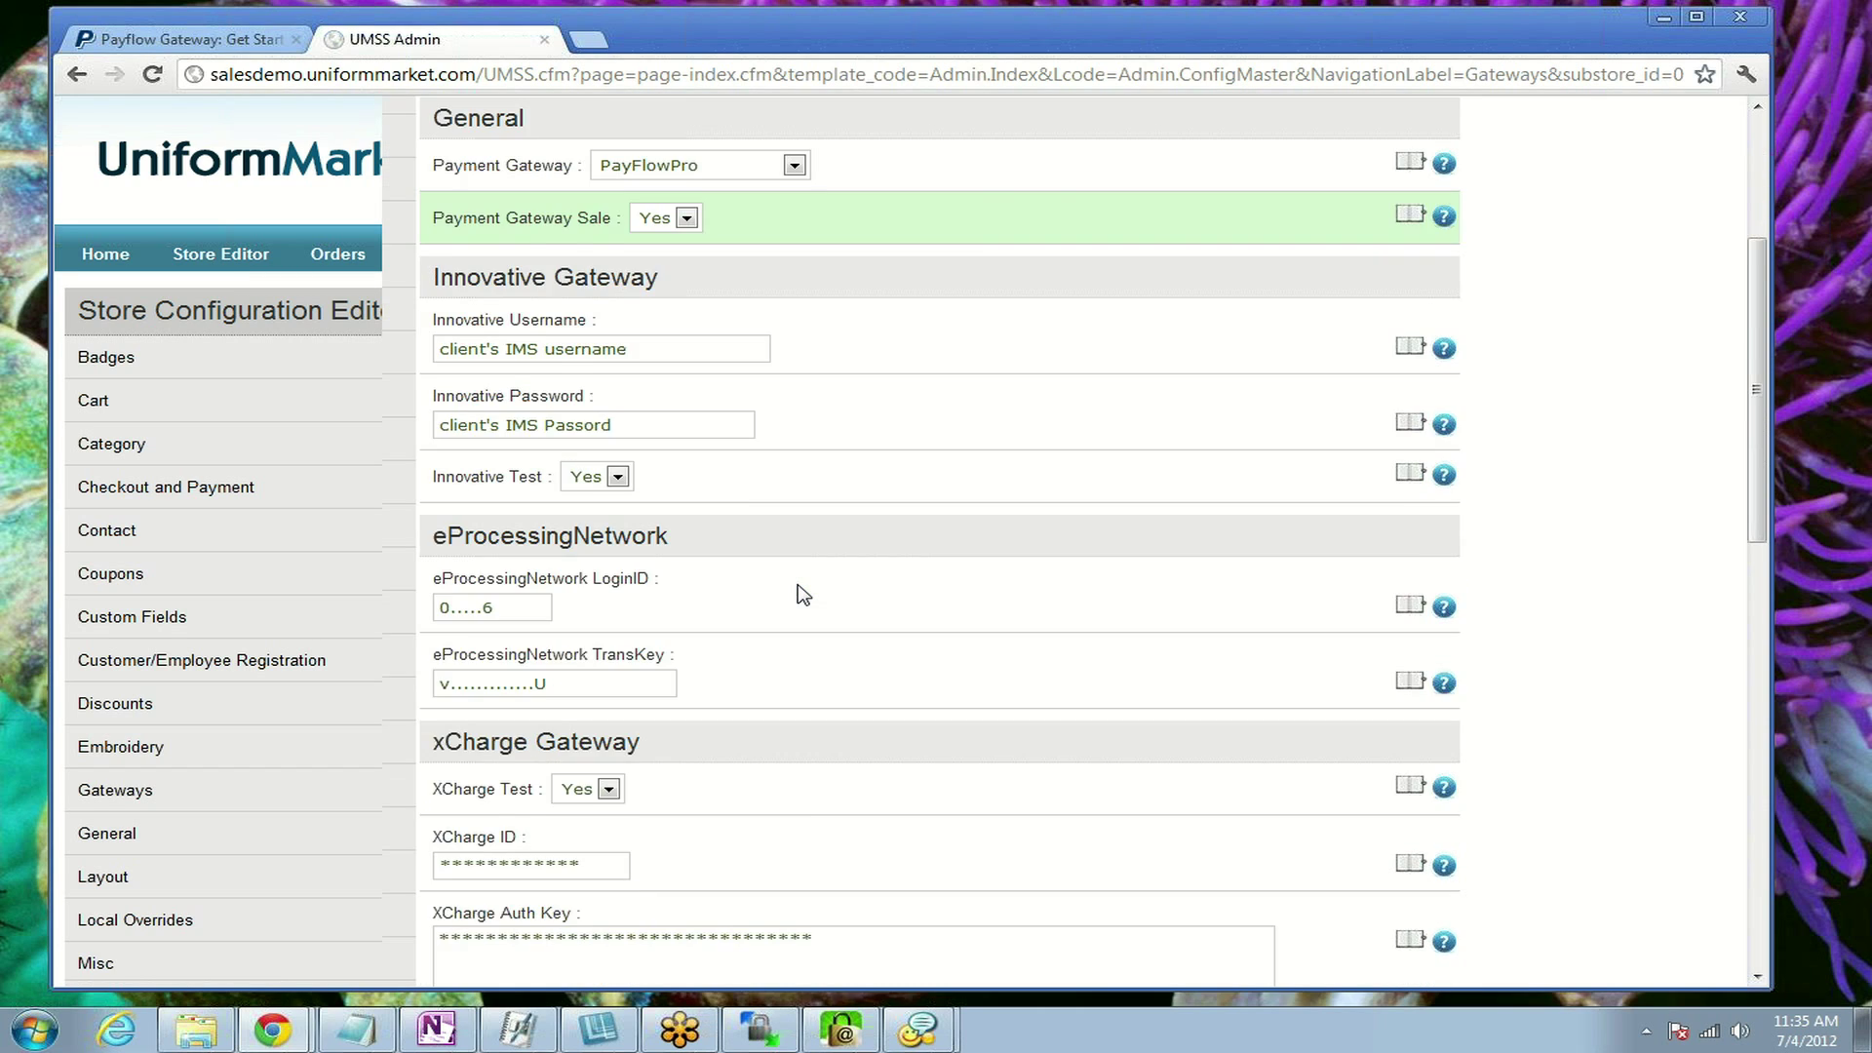
Step: Review the PayFlowPro Merchant Login, Password and User values
scroll(803, 592, "down", 6)
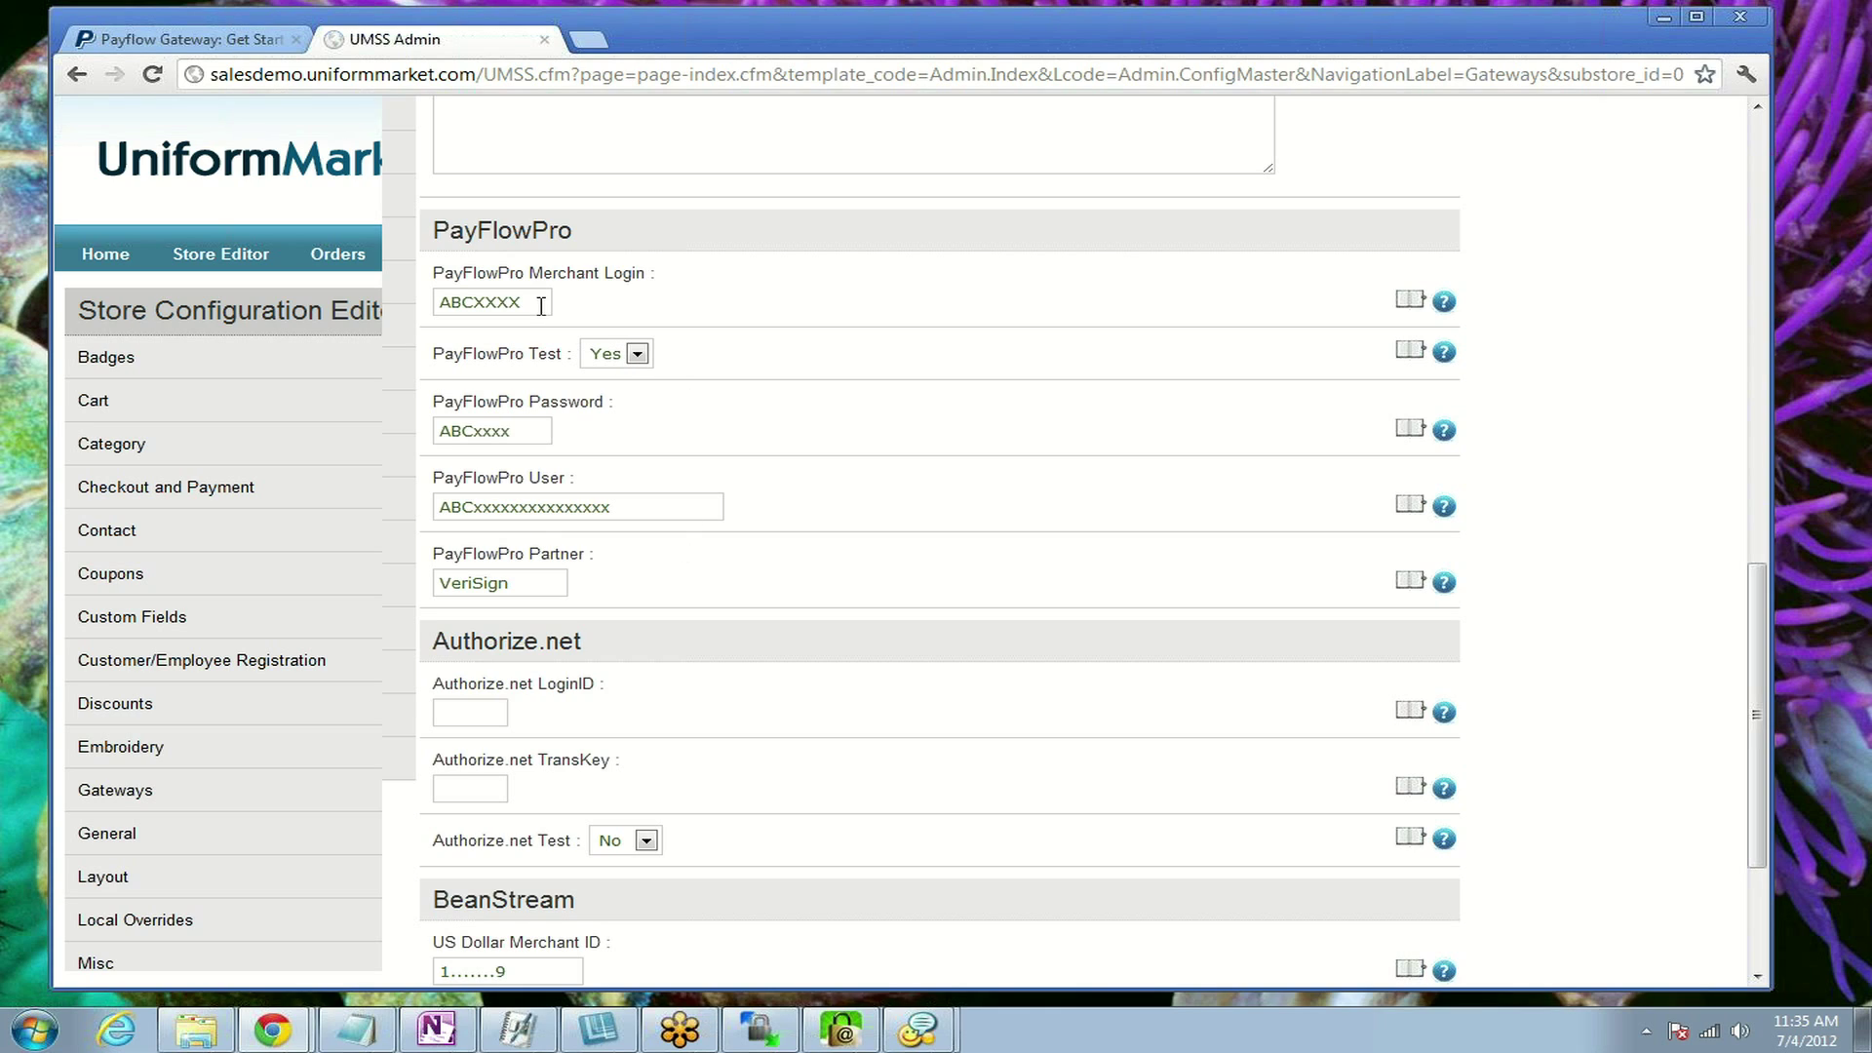
left_click_drag(539, 303, 435, 303)
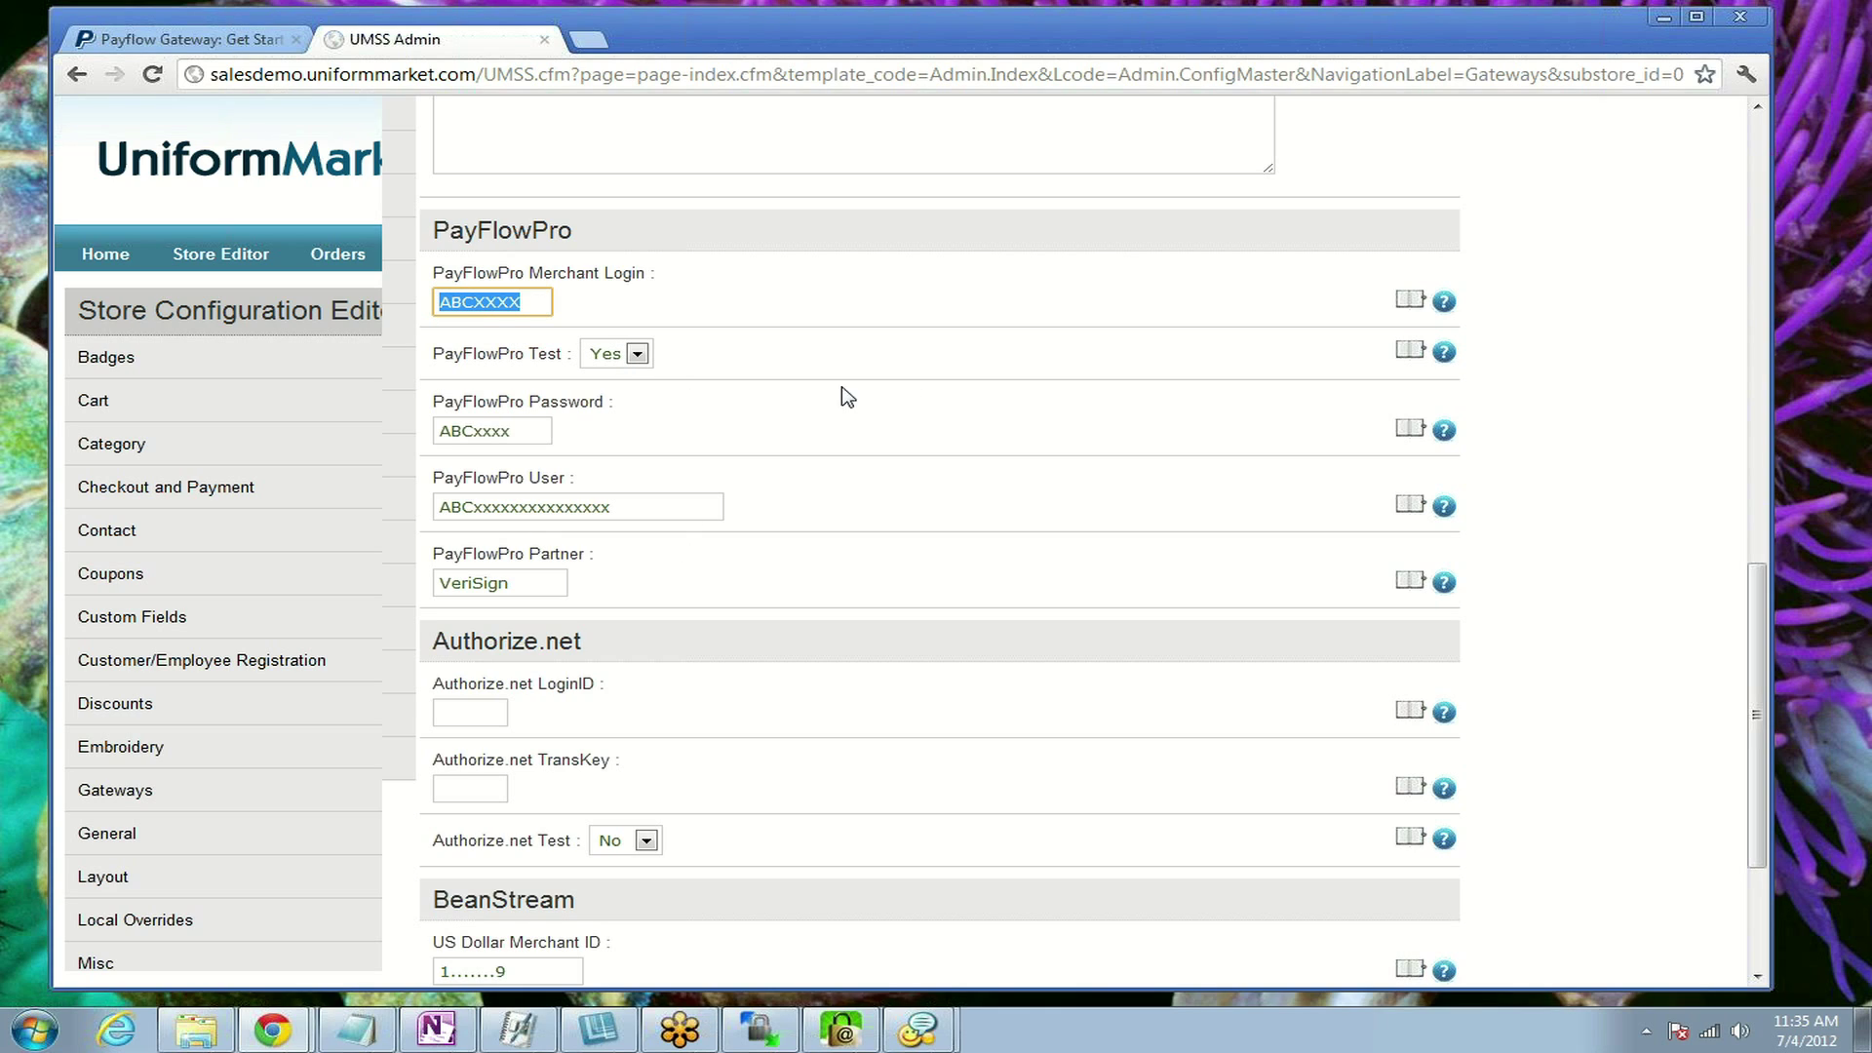
left_click_drag(539, 430, 436, 432)
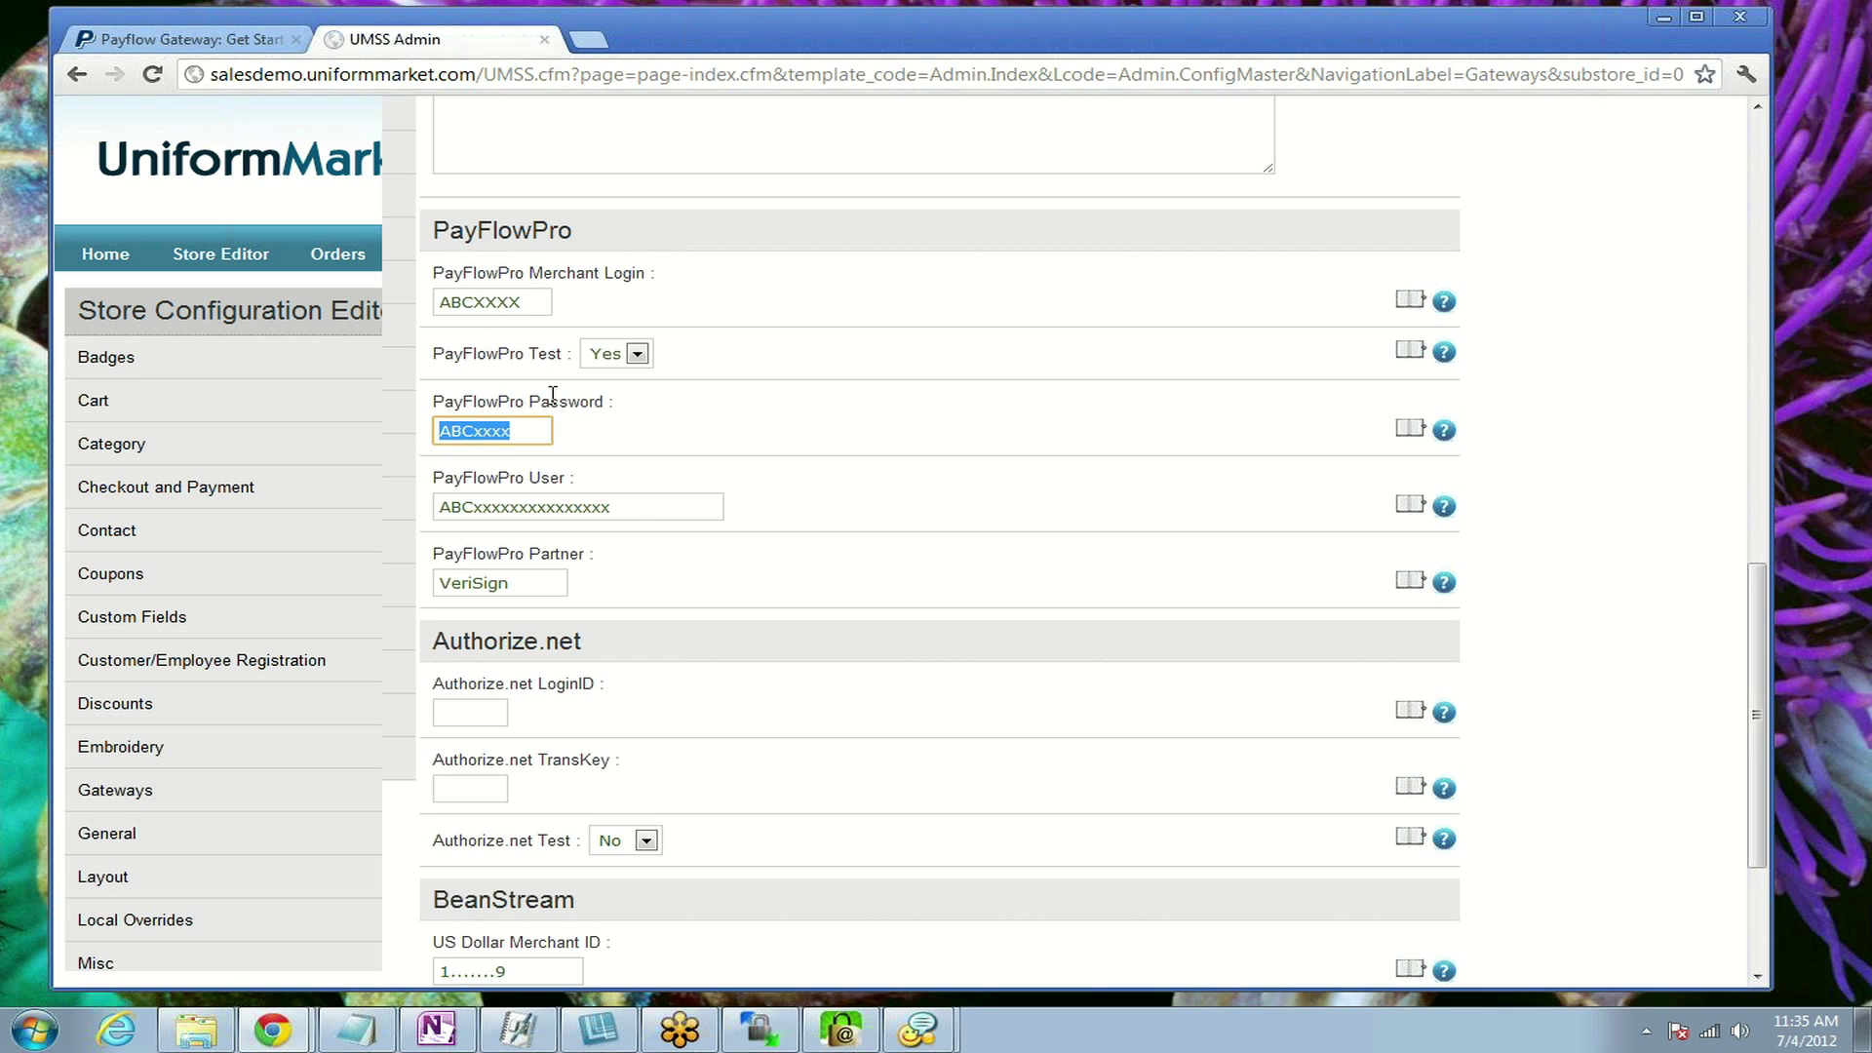
left_click_drag(626, 506, 436, 505)
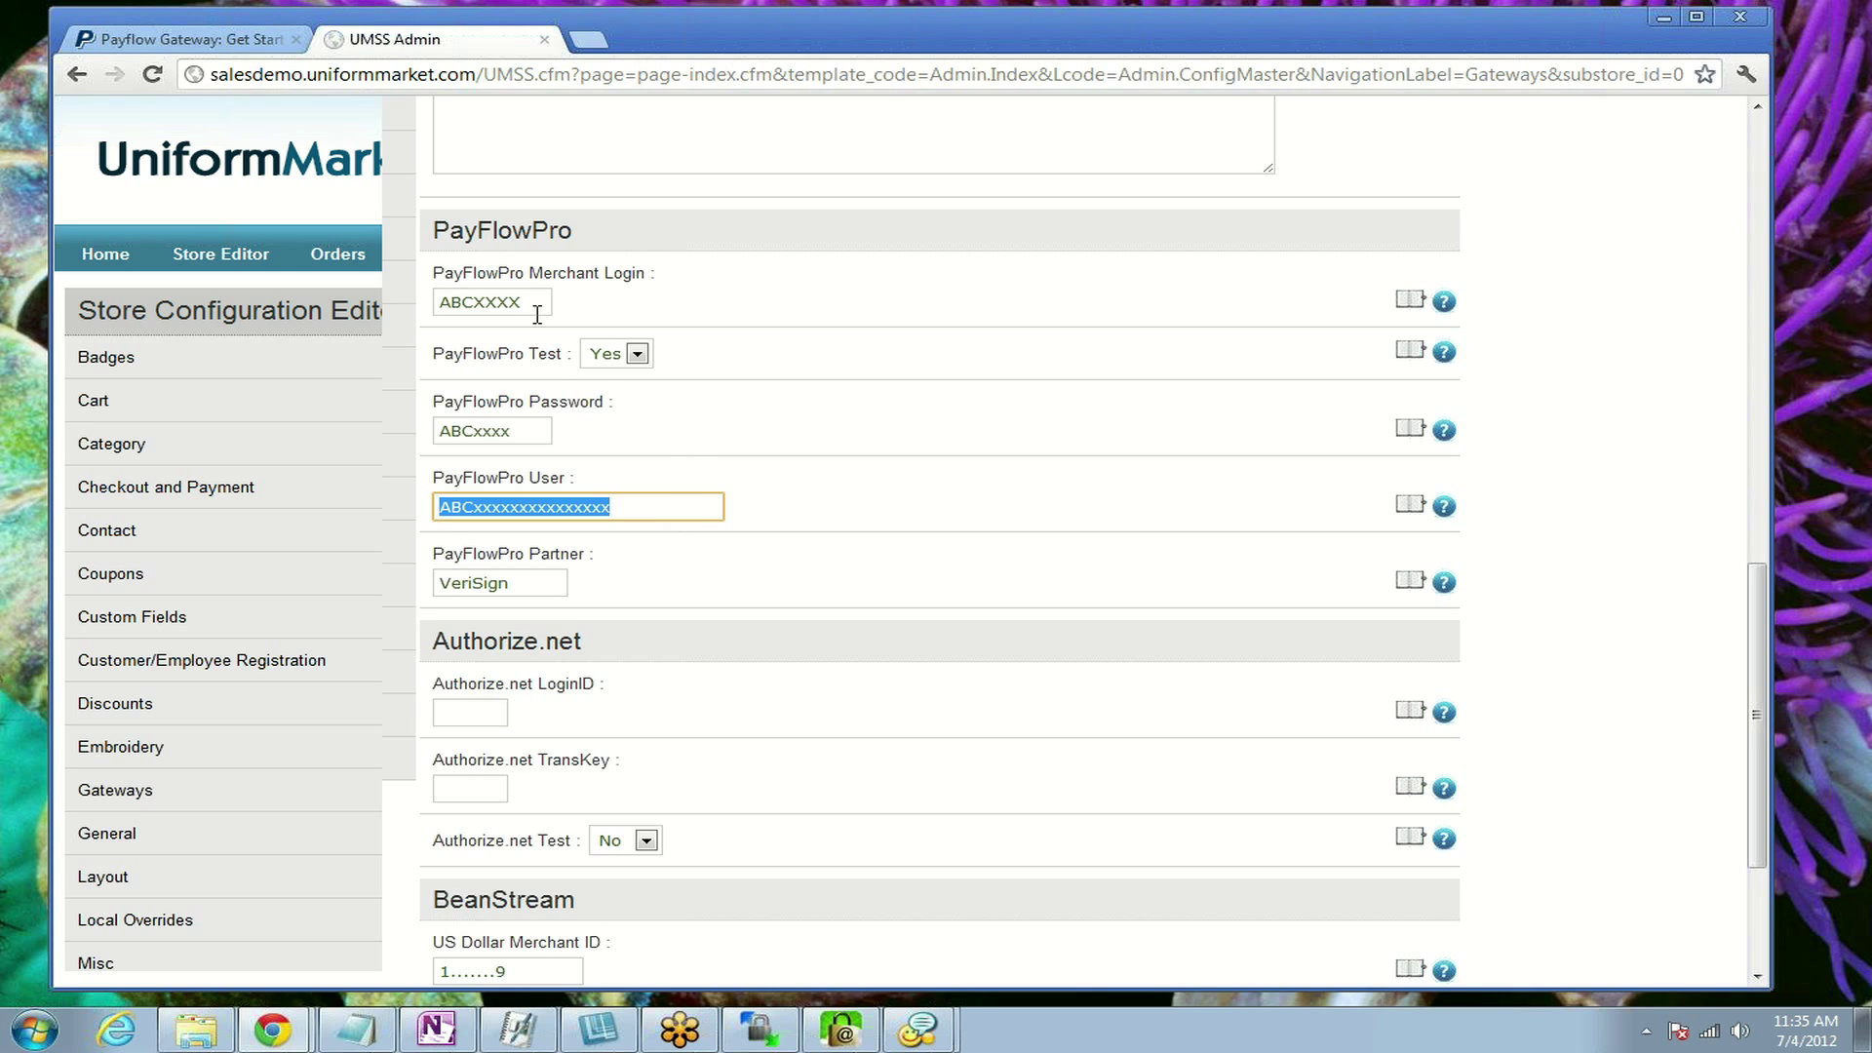
left_click_drag(534, 305, 433, 304)
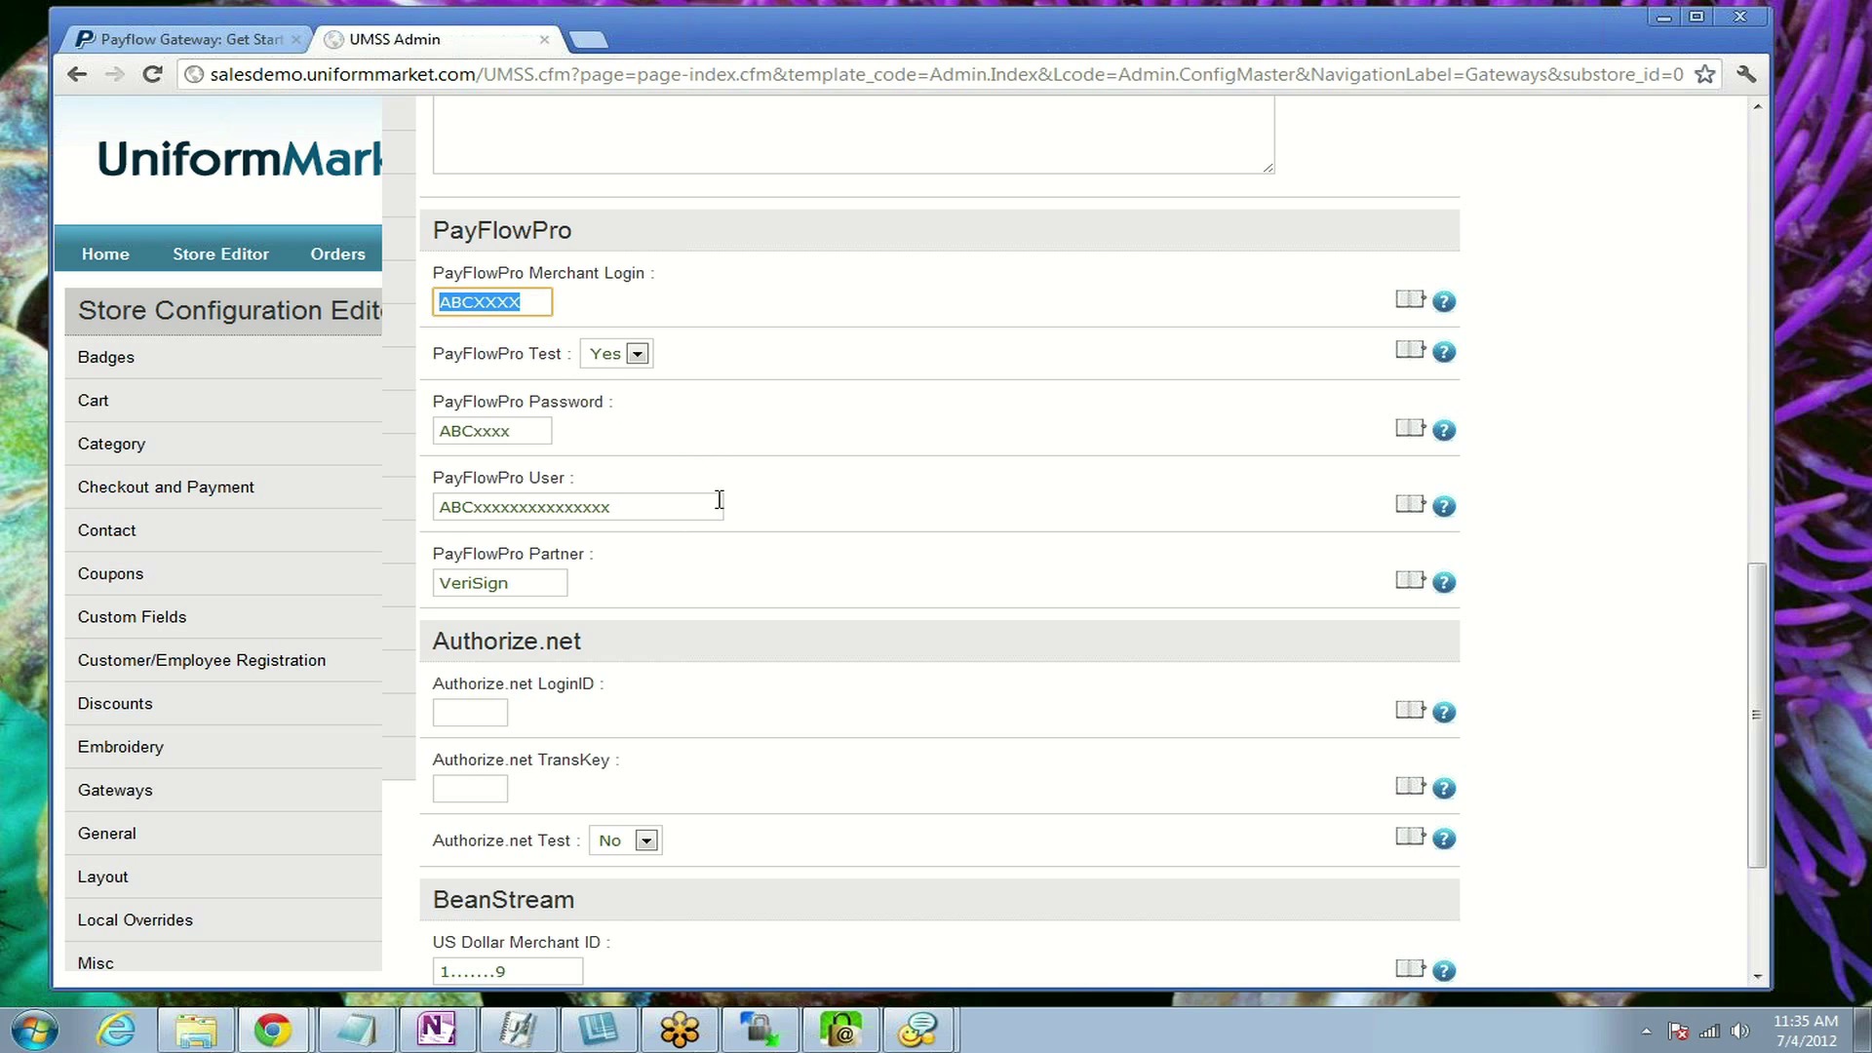
left_click_drag(666, 505, 451, 506)
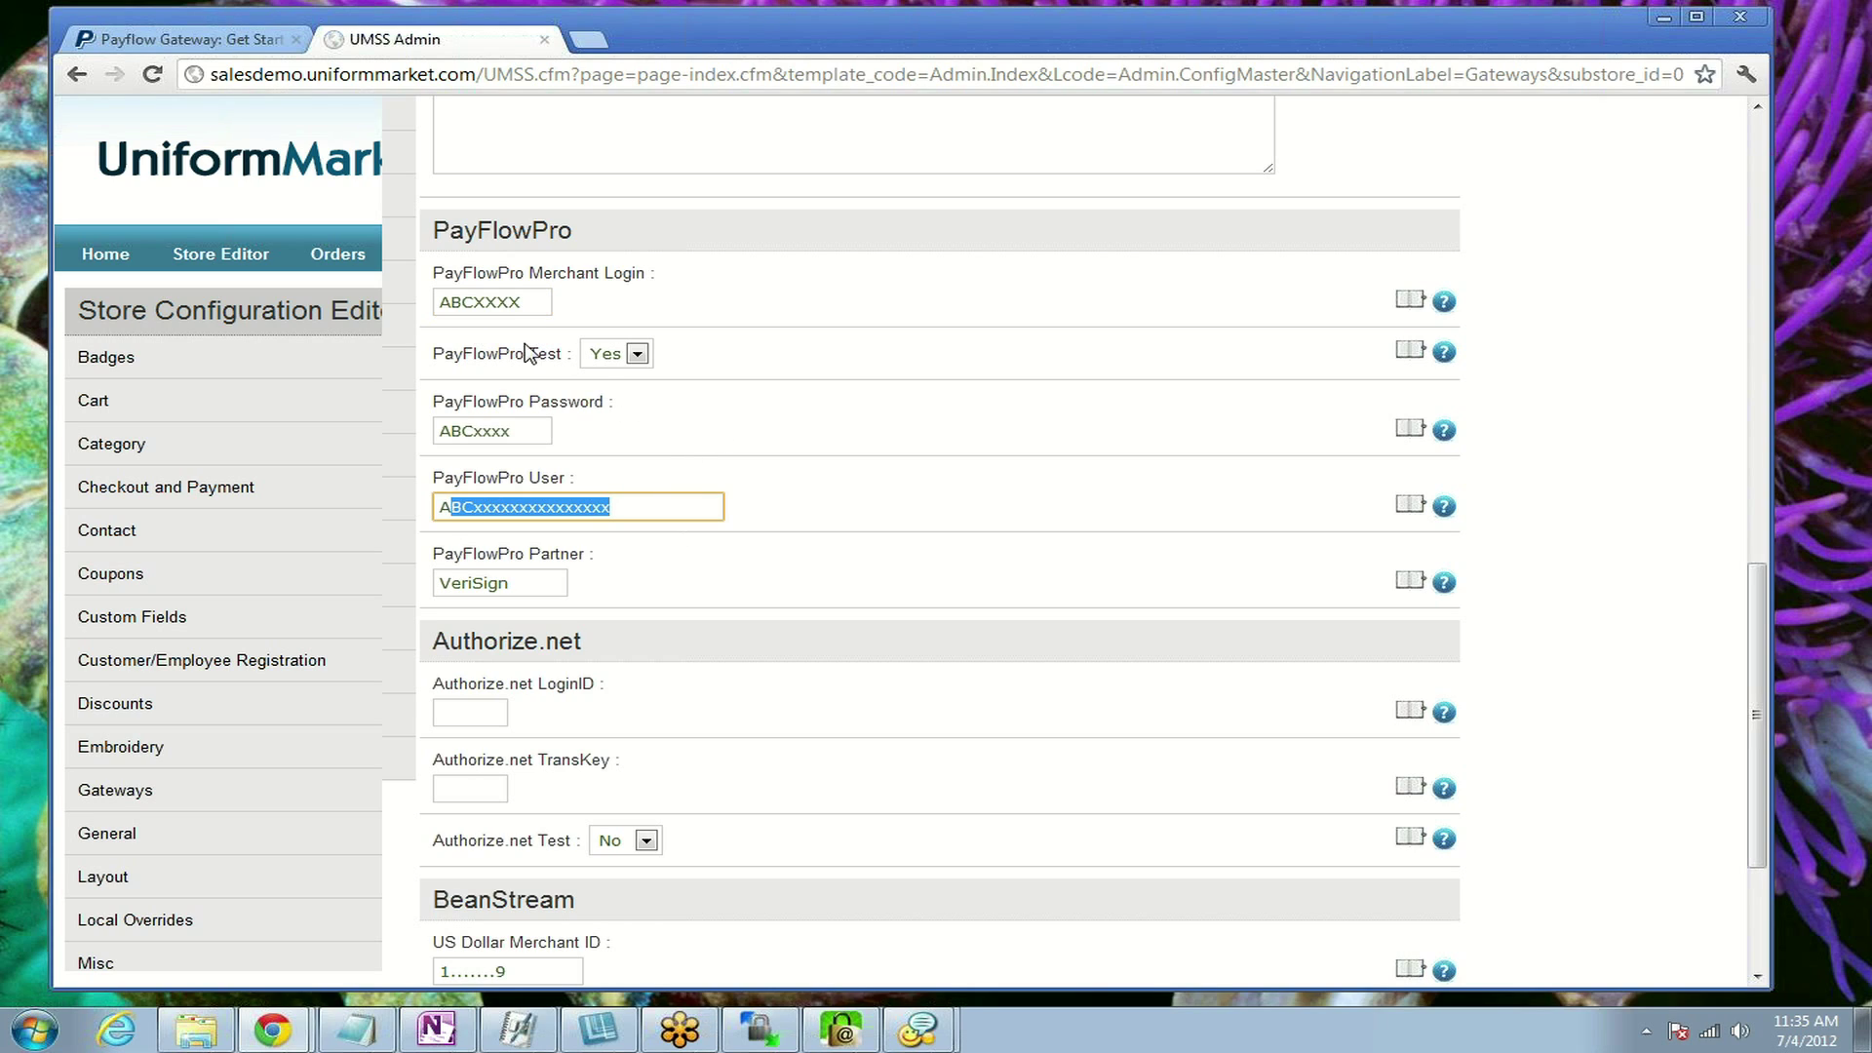
Step: Delete VeriSign from the PayFlowPro Partner field
left_click(544, 577)
left_click_drag(543, 577, 437, 582)
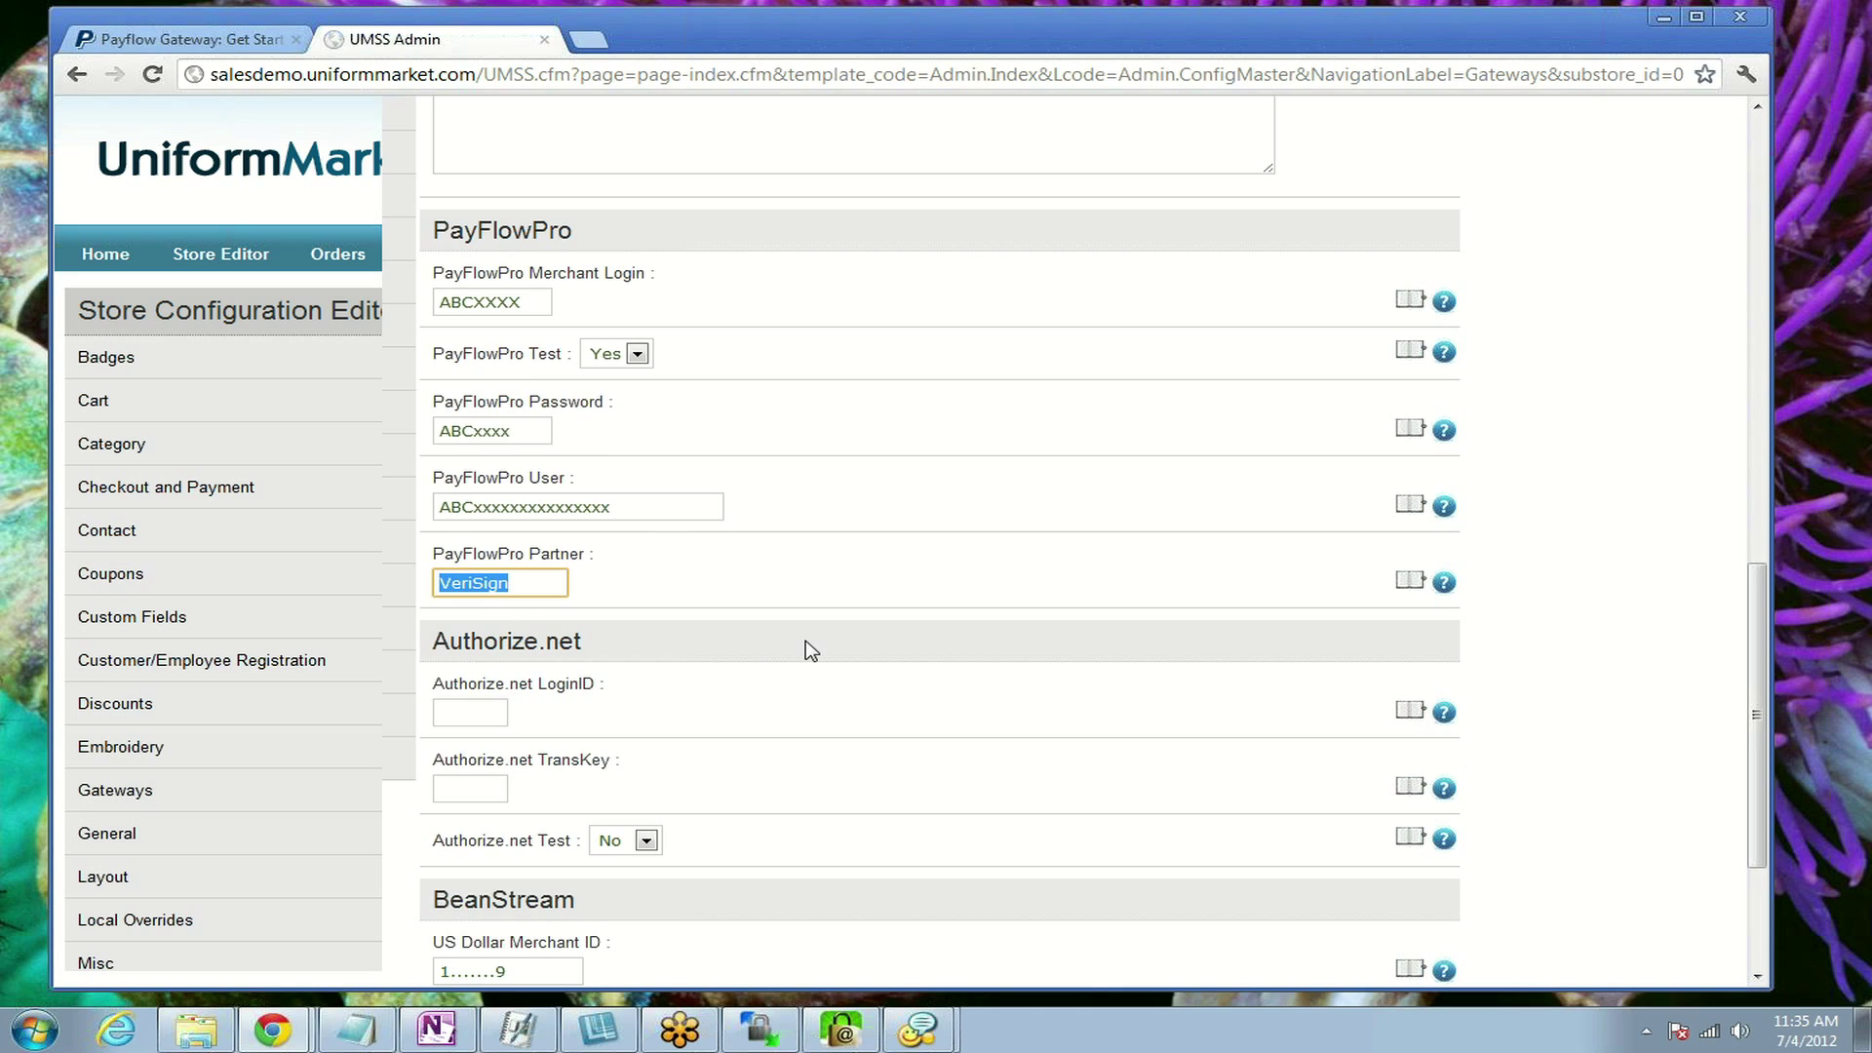
key("BackSpace")
Step: Set PayFlowPro Test to No and save with Update Admin Config
left_click(636, 357)
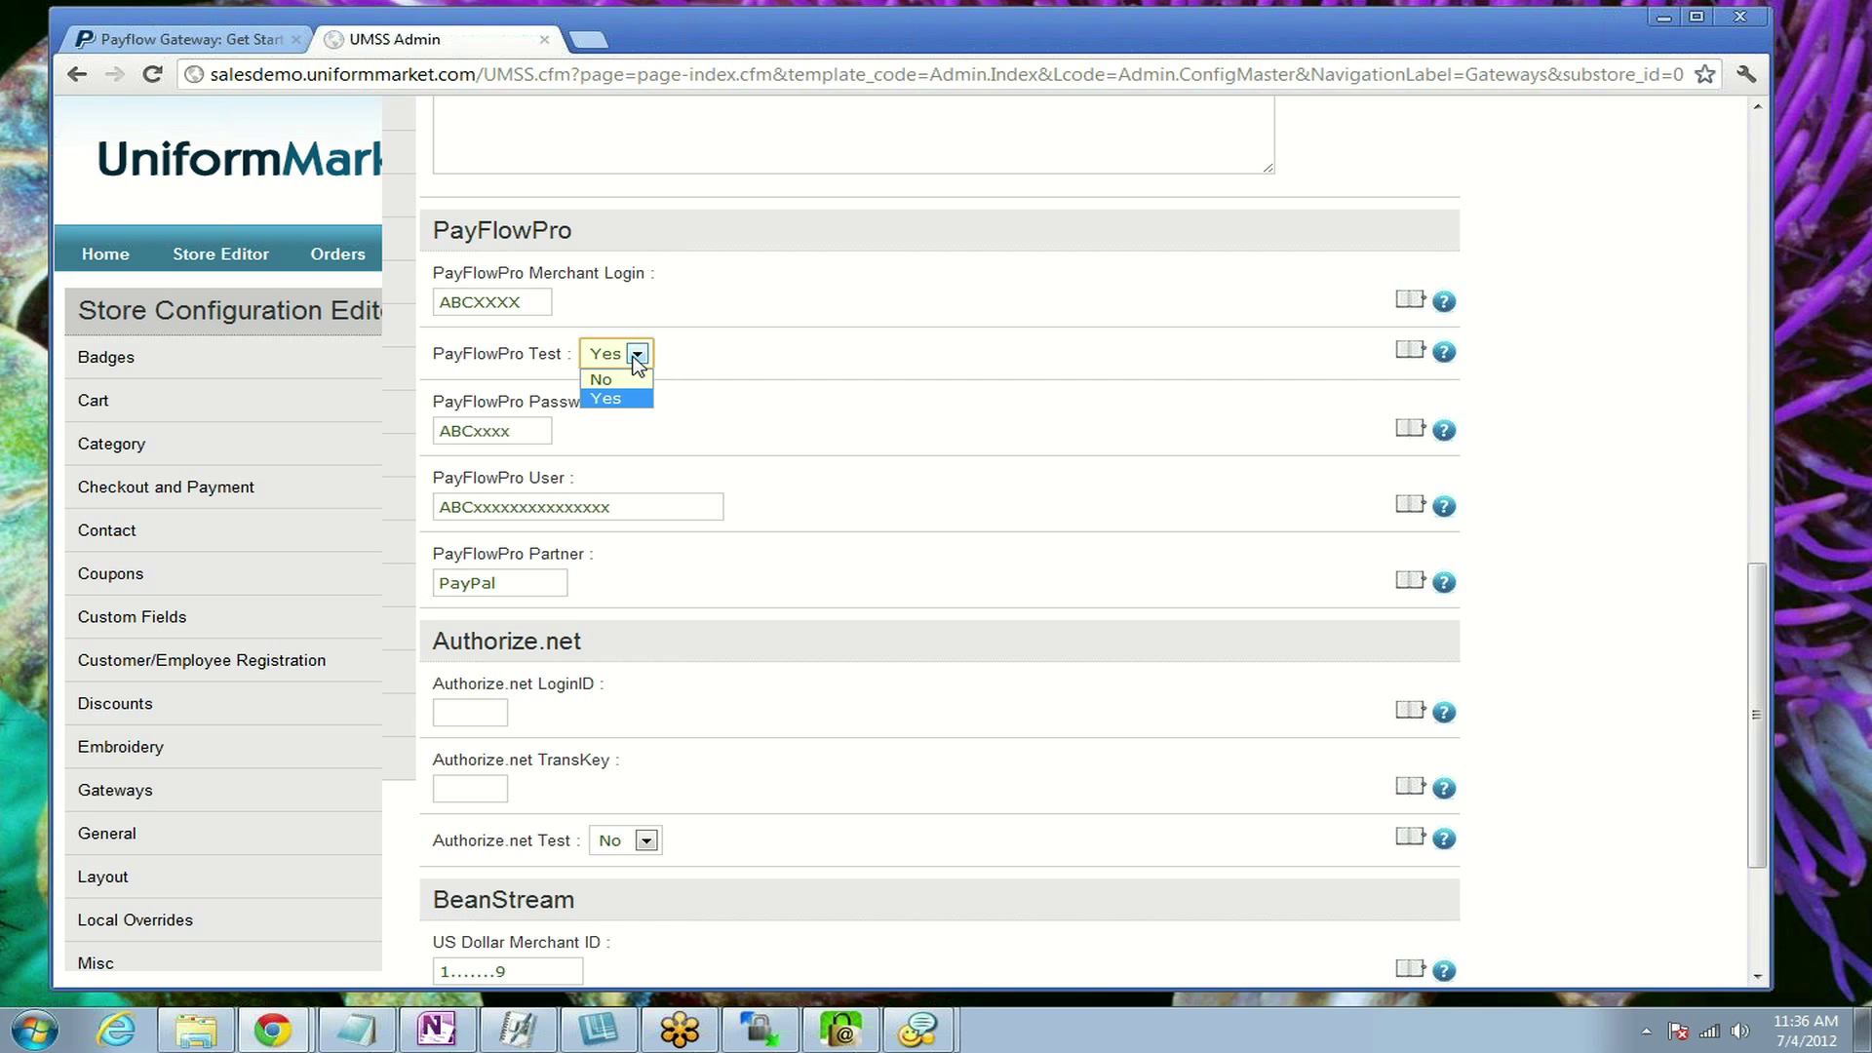
left_click(629, 379)
scroll(819, 458, "down", 3)
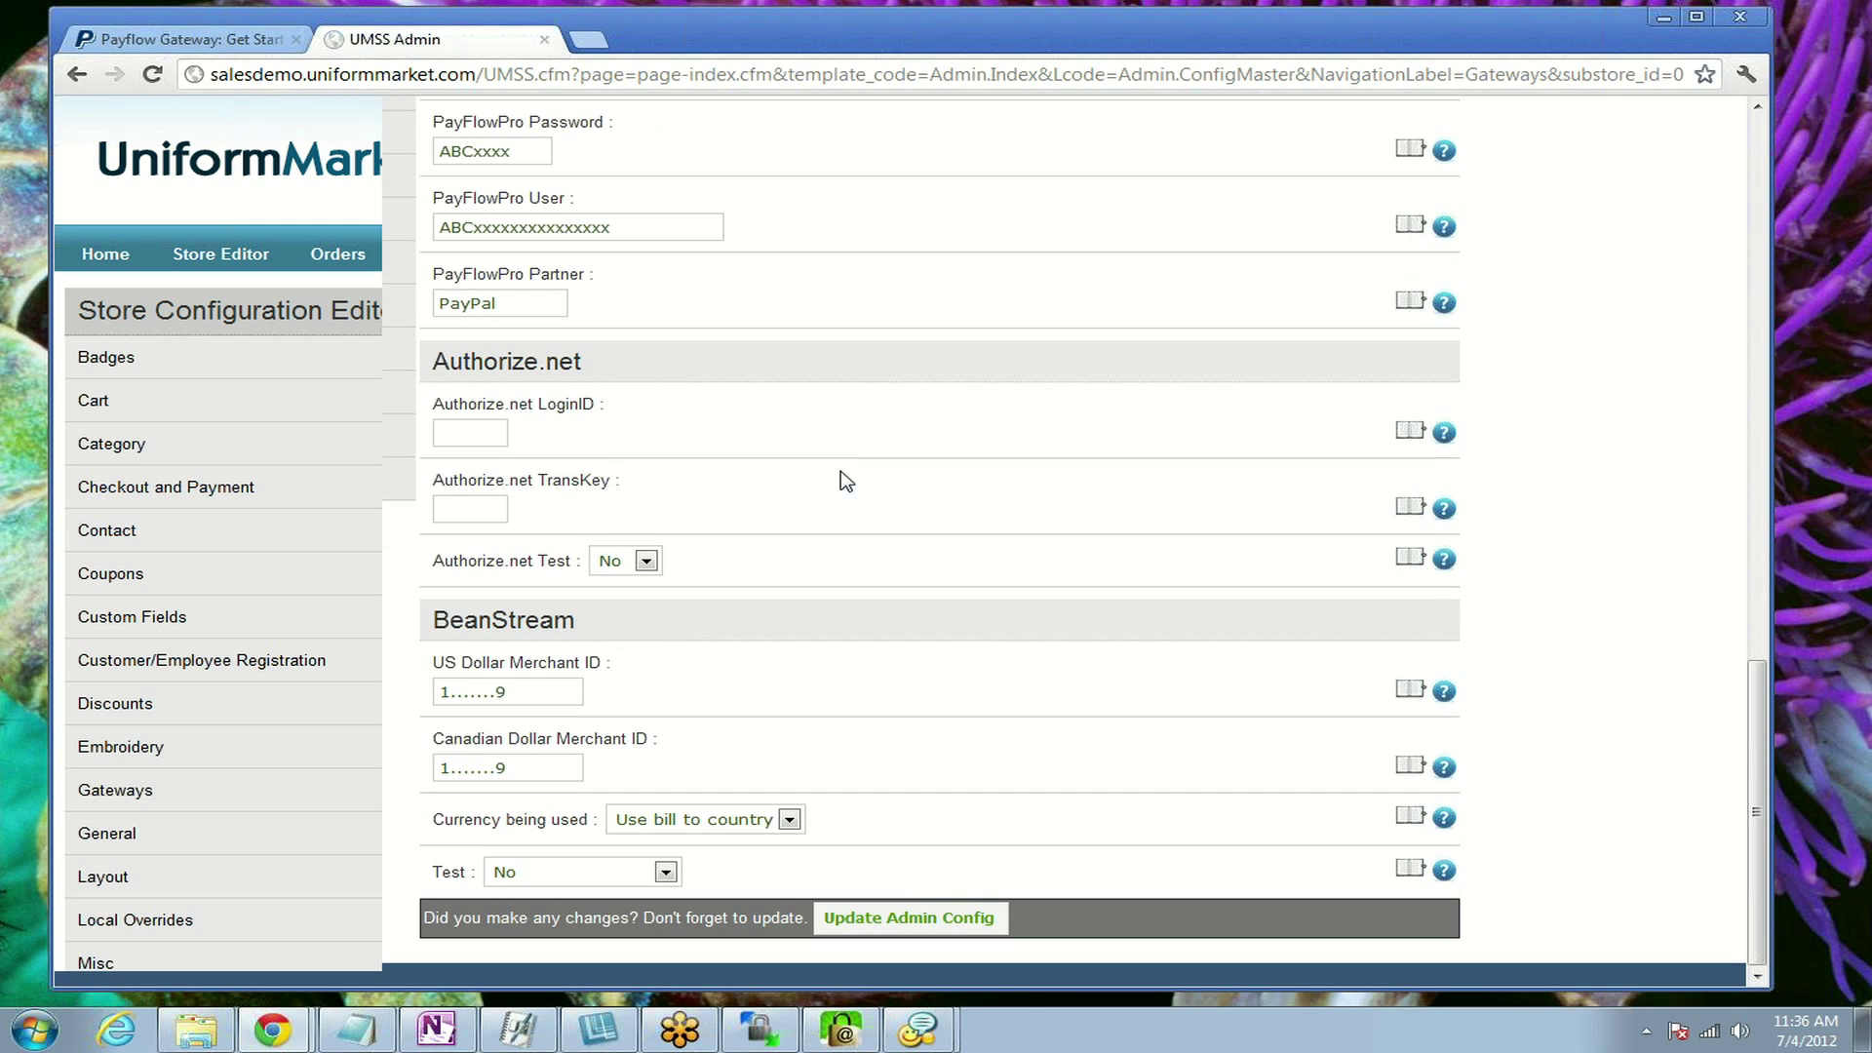
left_click(948, 917)
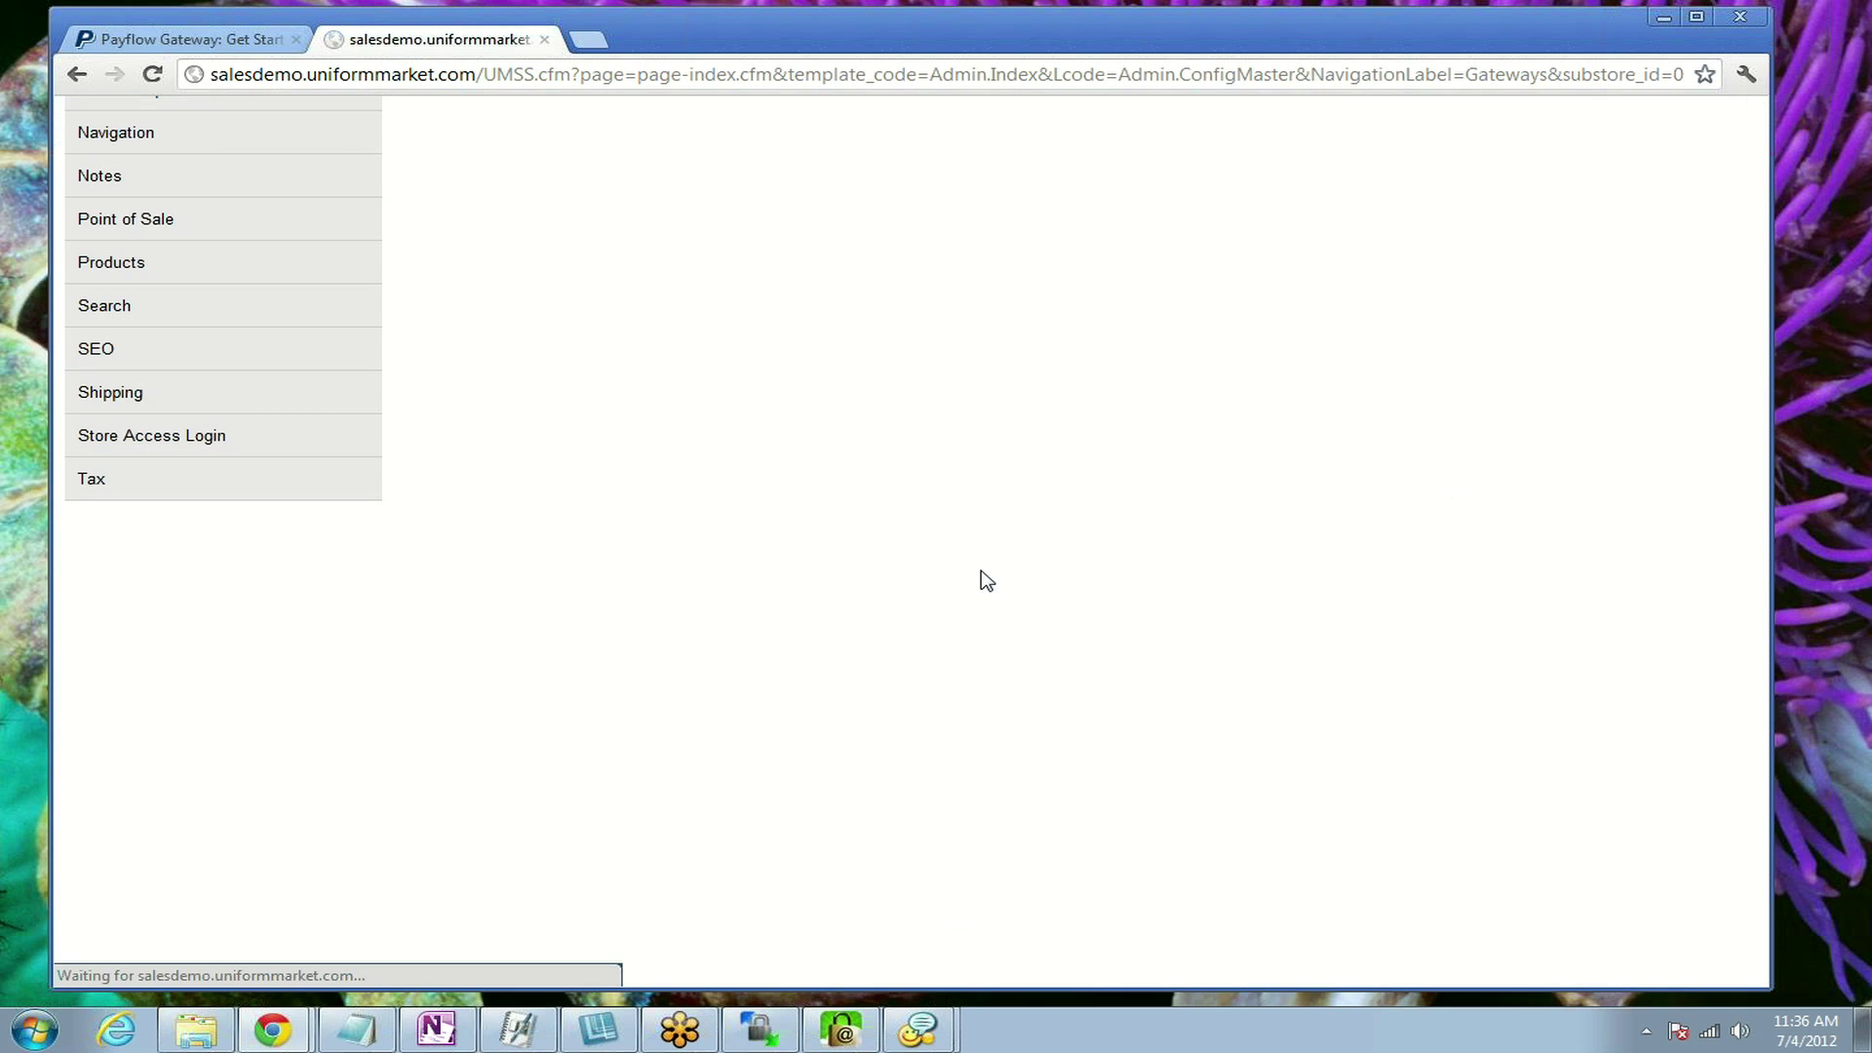